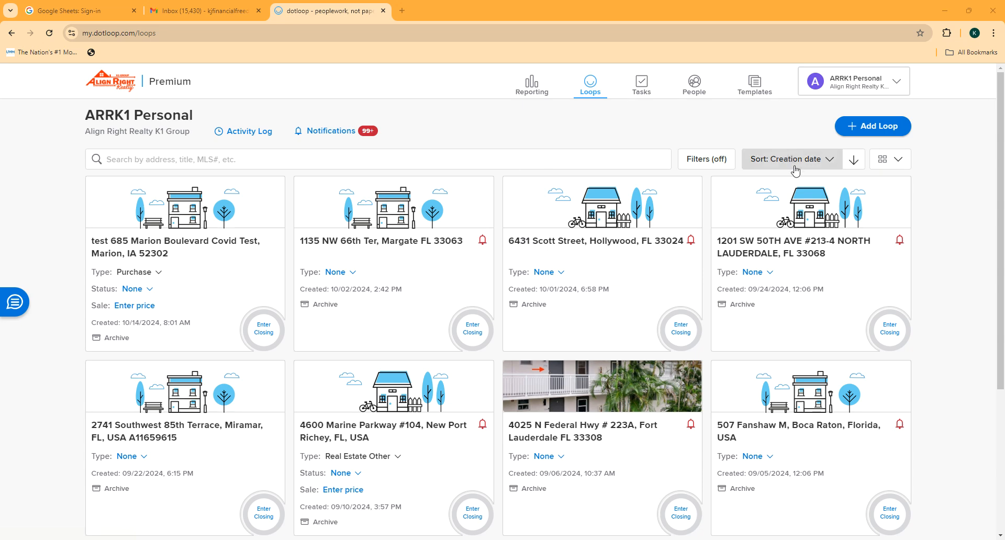
Step: Open the Add a new loop wizard from the Loops page
left_click(869, 129)
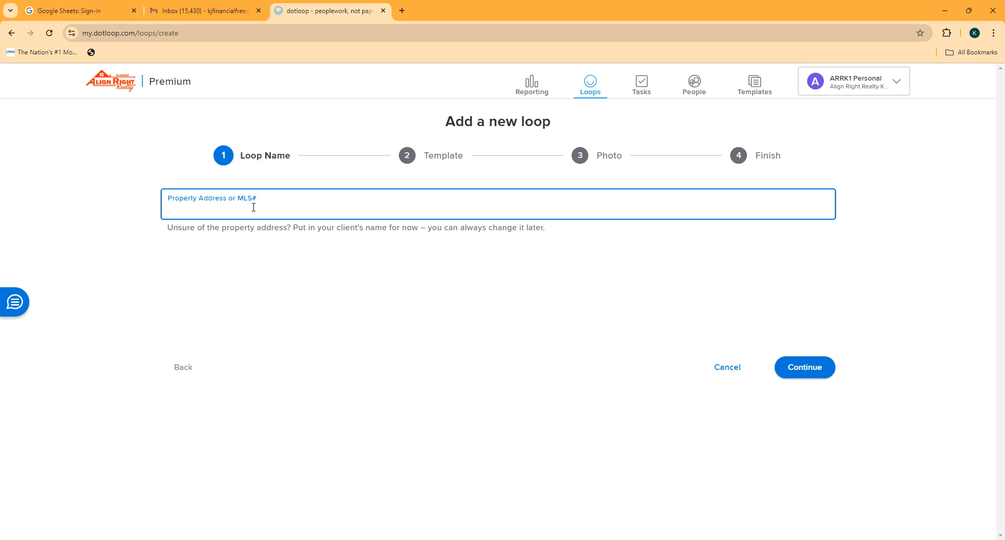
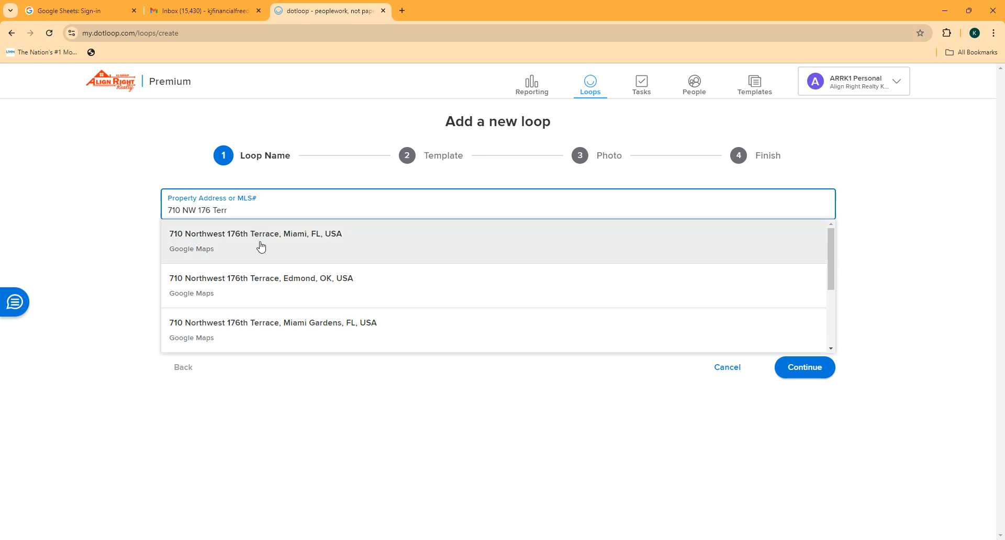
left_click(262, 247)
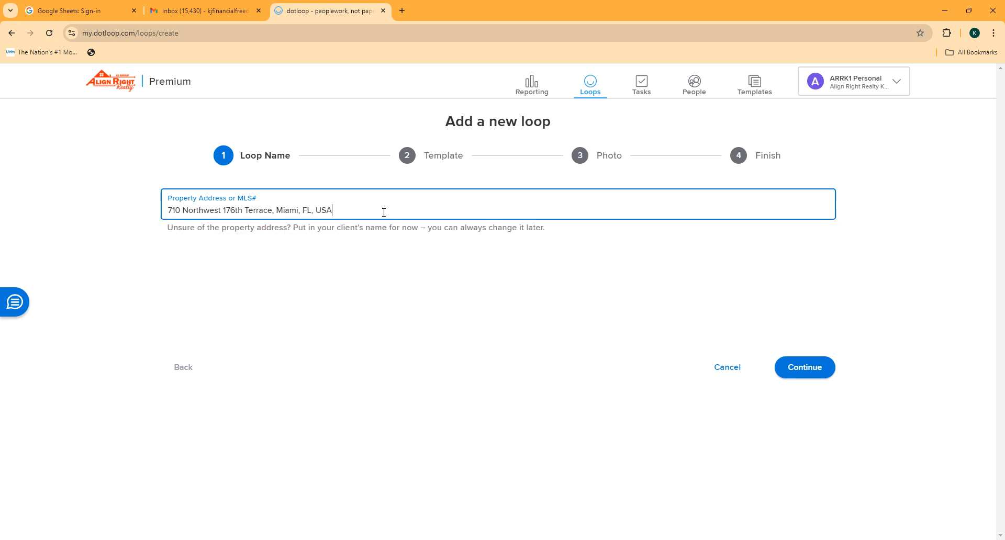
left_click(805, 368)
left_click(213, 209)
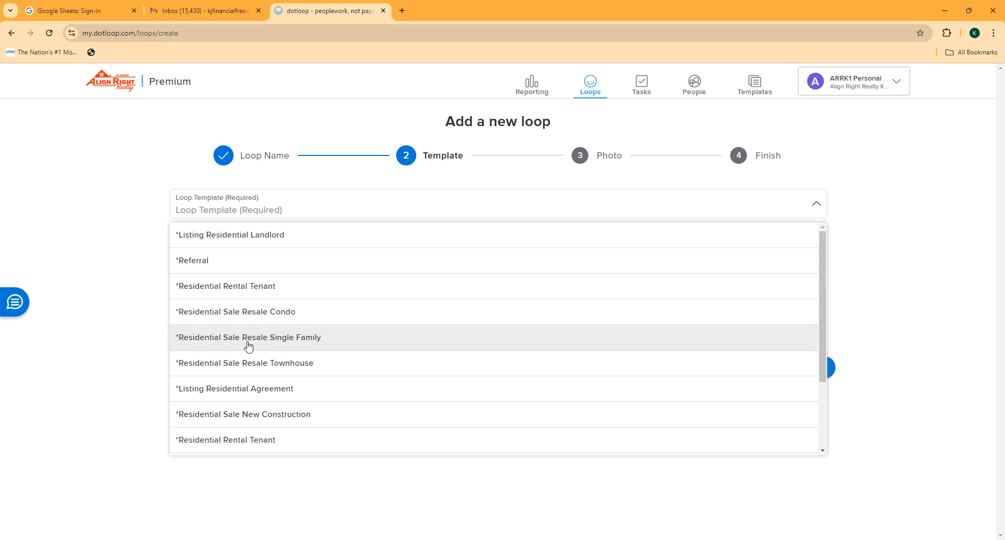
Step: Create the loop from the Residential Sale Resale Single Family template without a photo and view it
scroll(251, 372, "down", 2)
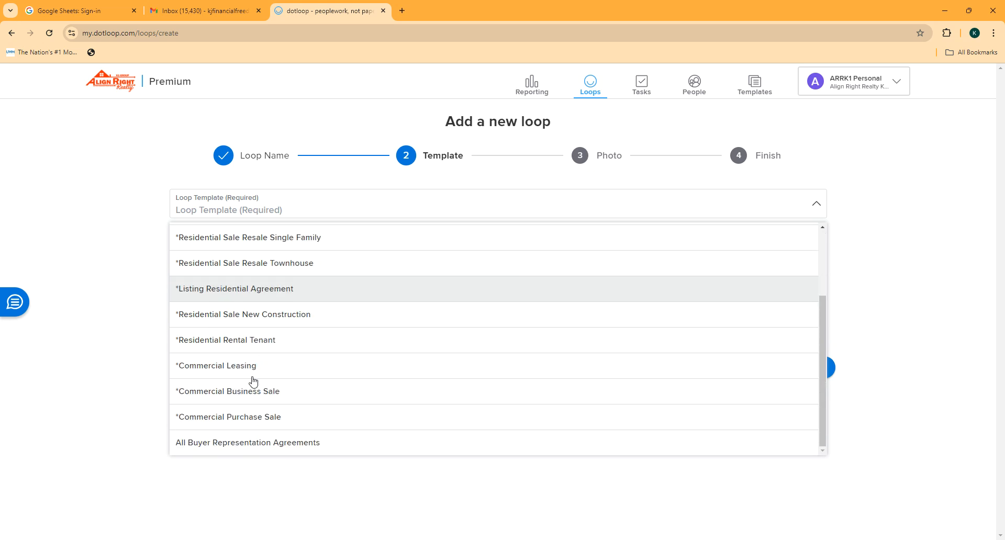
scroll(255, 383, "up", 1)
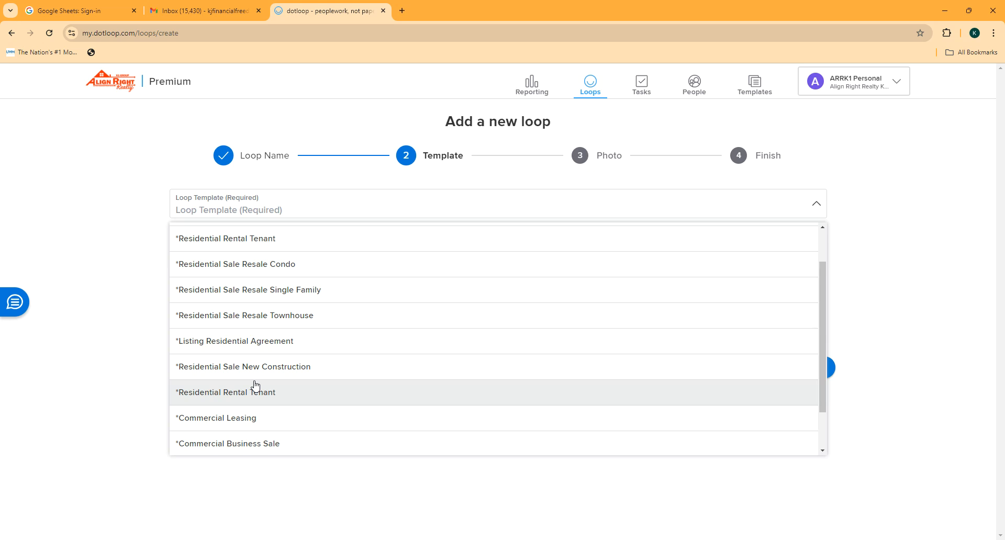
left_click(276, 295)
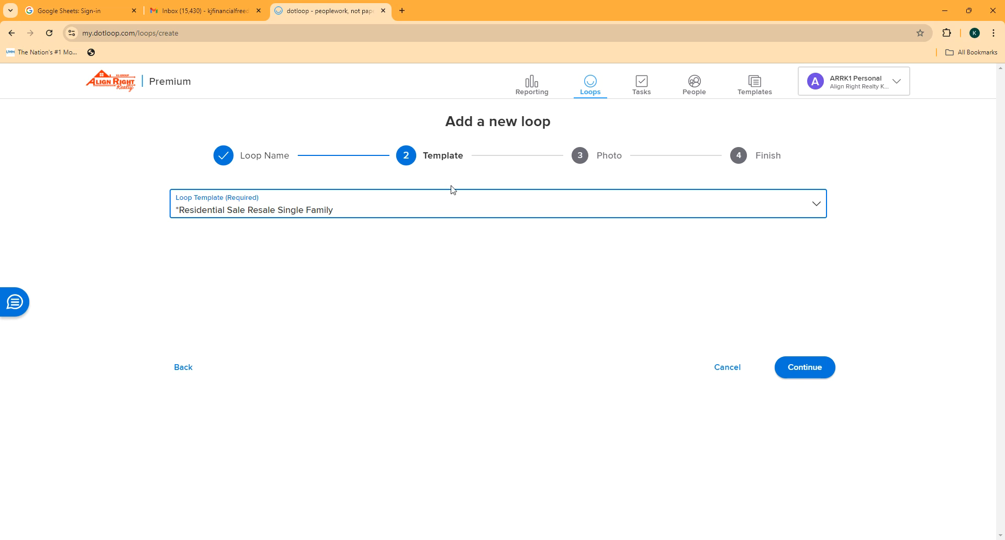
left_click(805, 369)
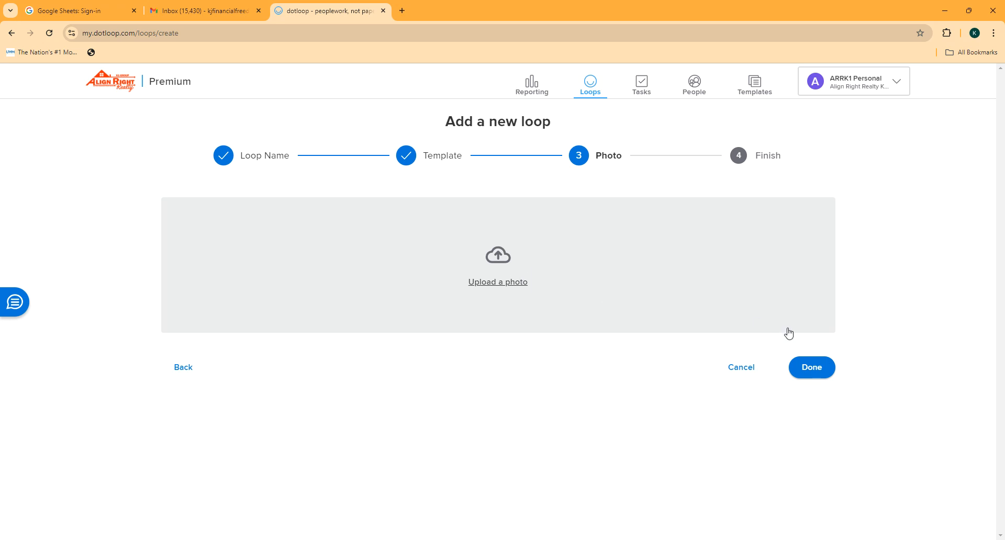
left_click(811, 372)
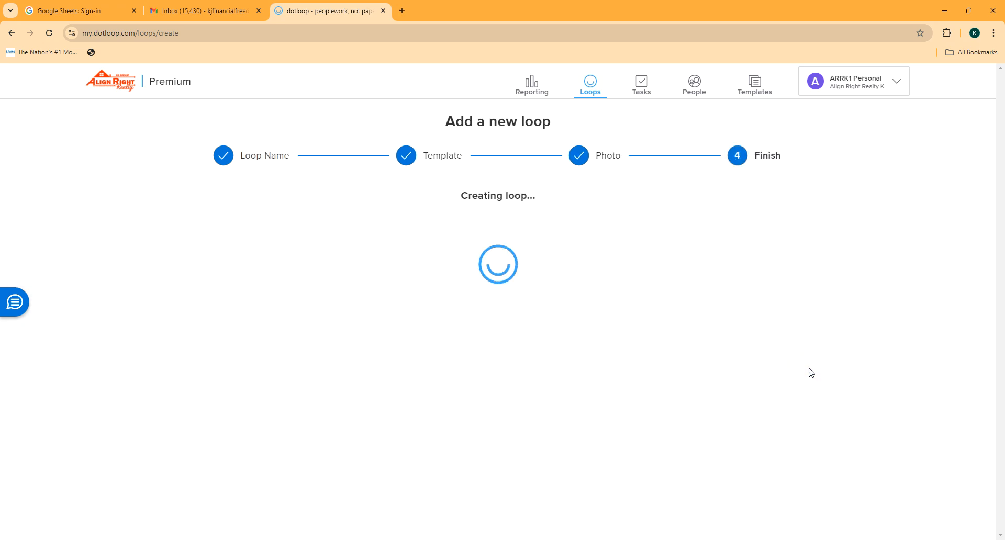
left_click(782, 369)
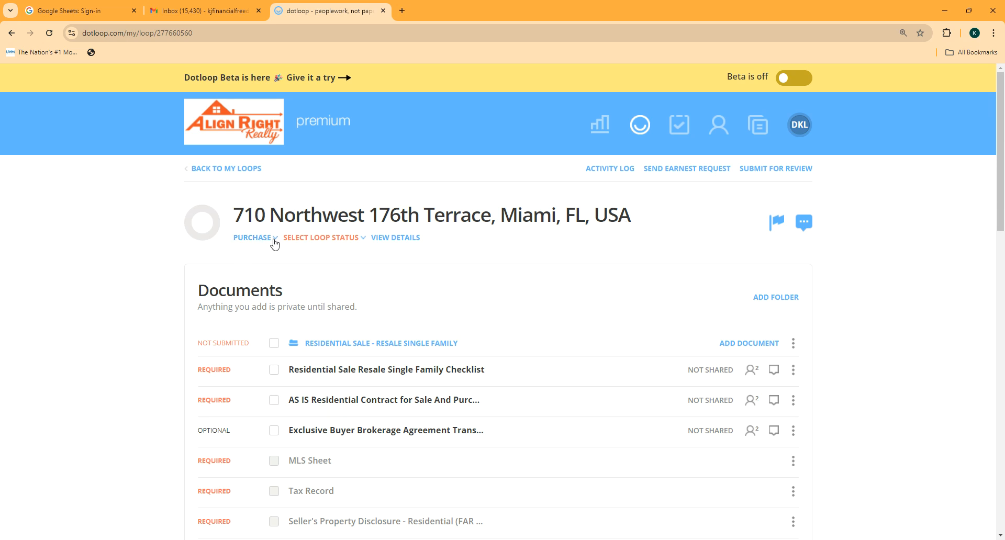
Step: Set the loop status to Under Contract with a $600,000 purchase price
left_click(349, 239)
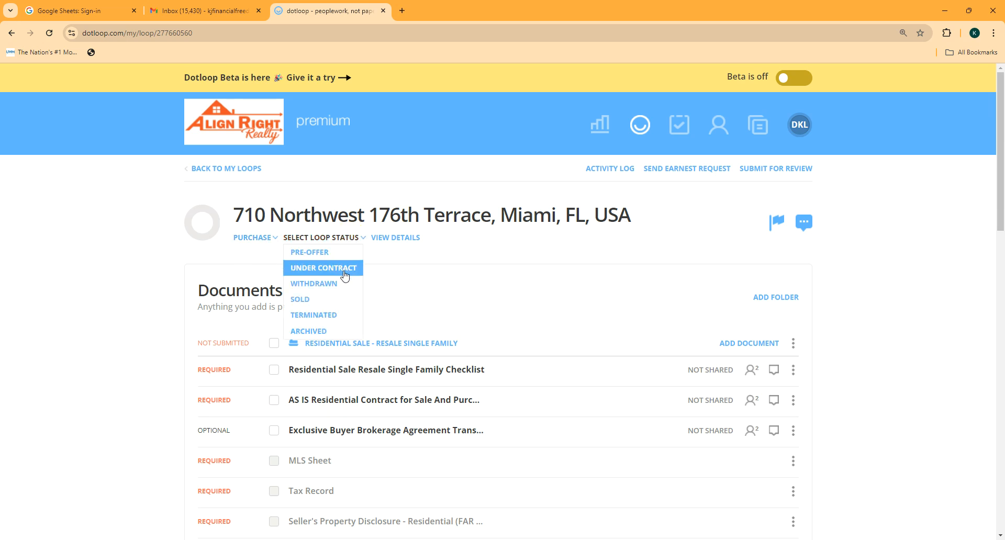
left_click(342, 267)
left_click(425, 238)
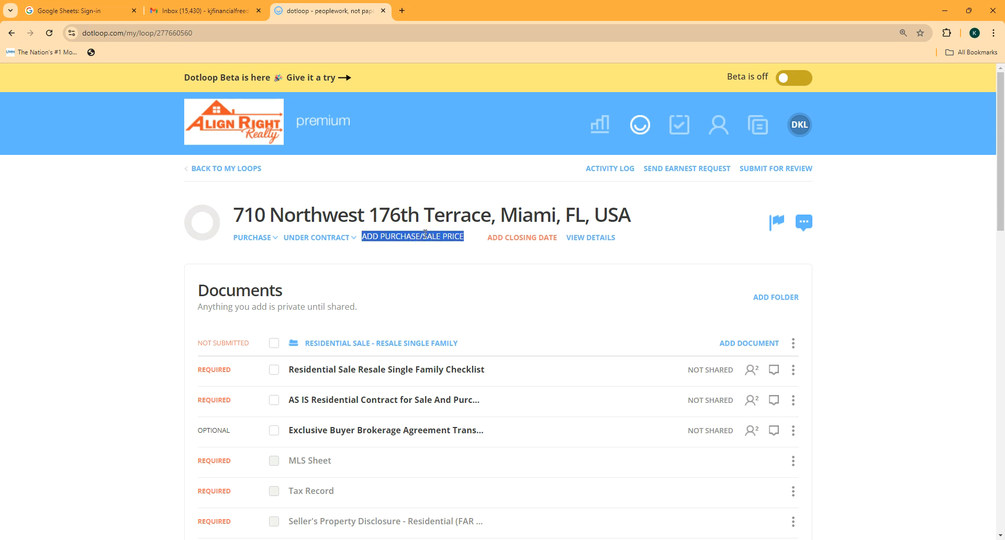
type("%600")
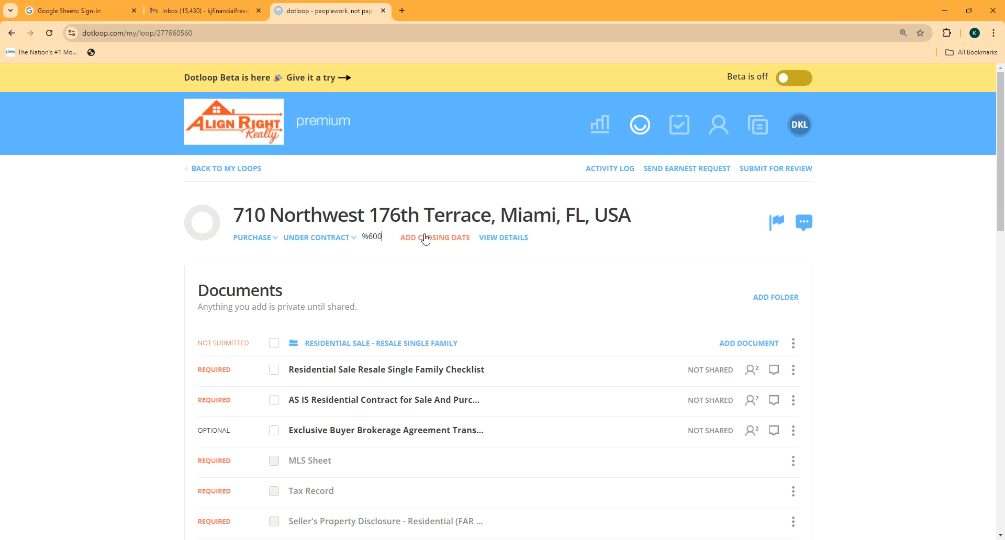
key("BackSpace")
key("BackSpace")
type("$")
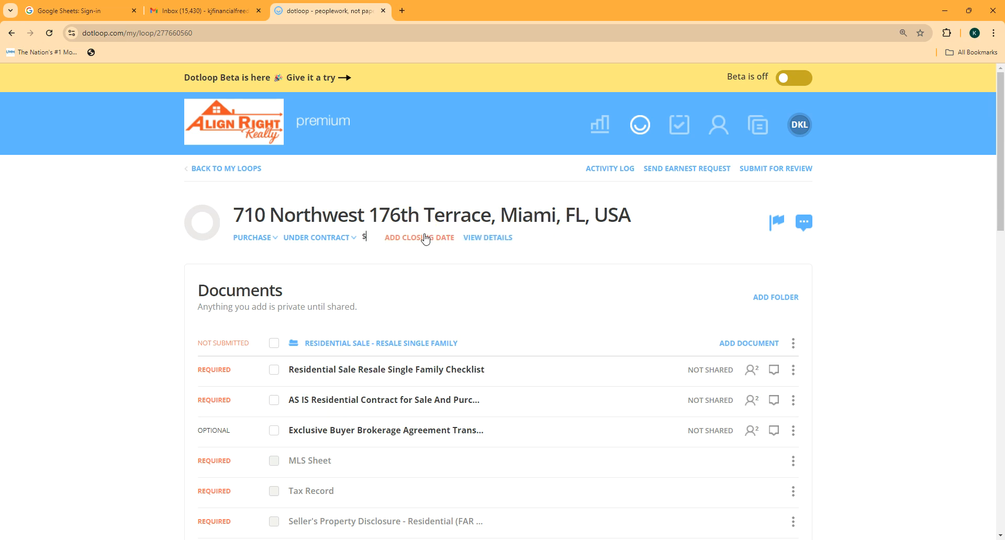
type("600,000")
key("Return")
Step: Set the closing date to November 21, 2024
left_click(425, 237)
left_click(517, 251)
left_click(483, 343)
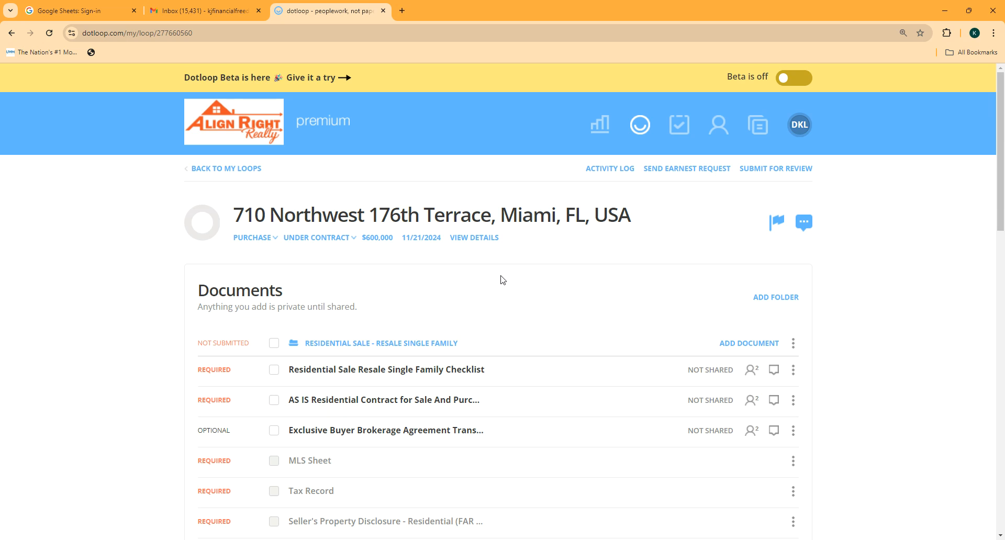
scroll(487, 343, "down", 3)
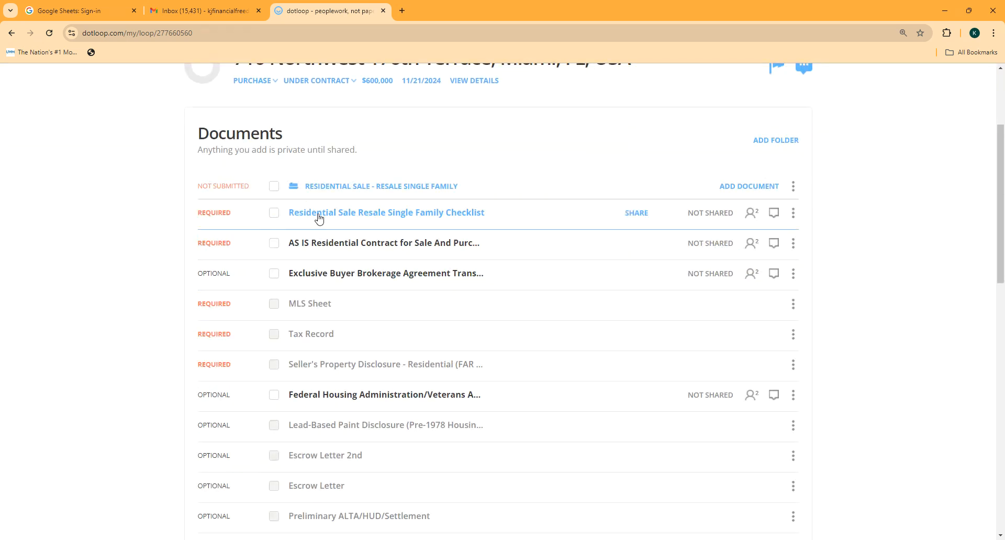
Step: Open and review the Residential Sale Resale Single Family Checklist and its file options
left_click(373, 218)
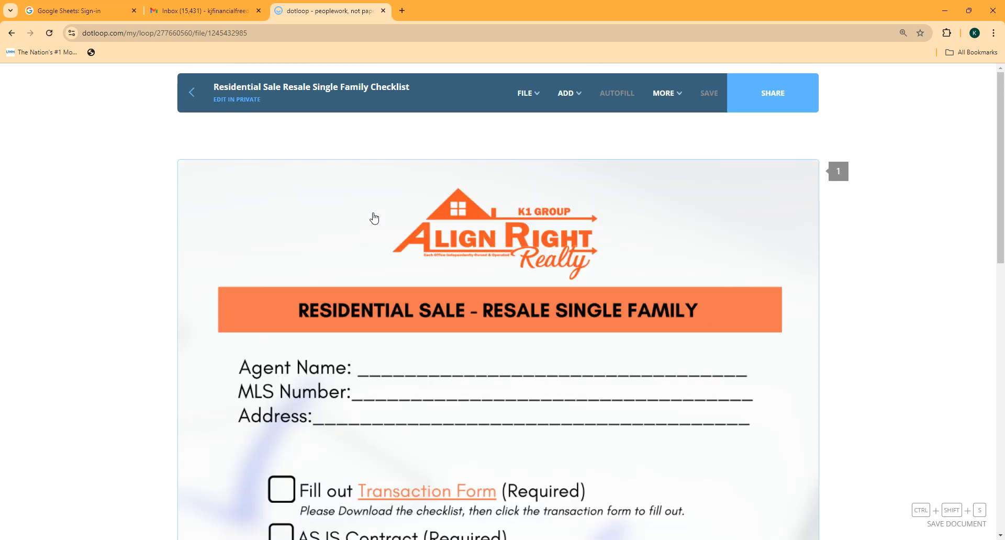
scroll(423, 235, "down", 2)
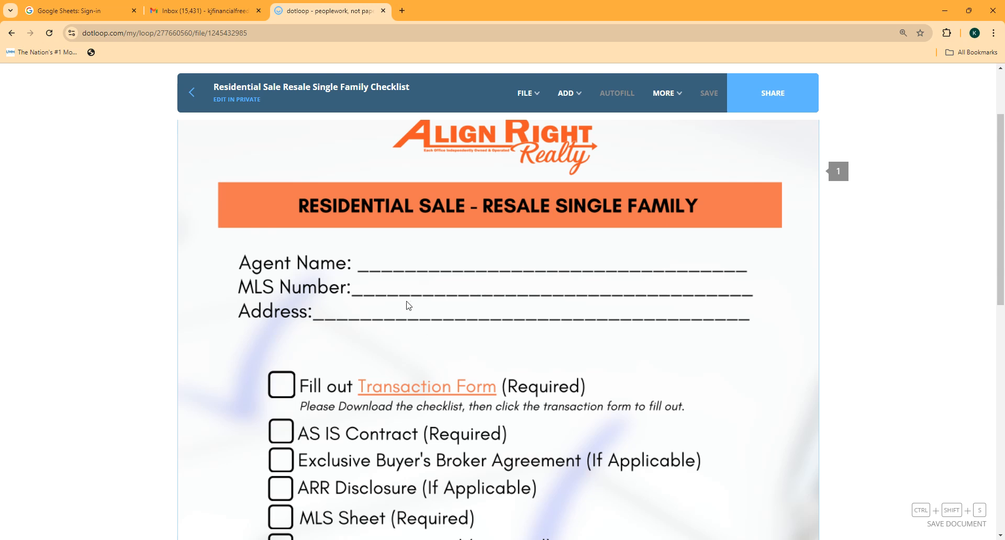
scroll(408, 307, "down", 3)
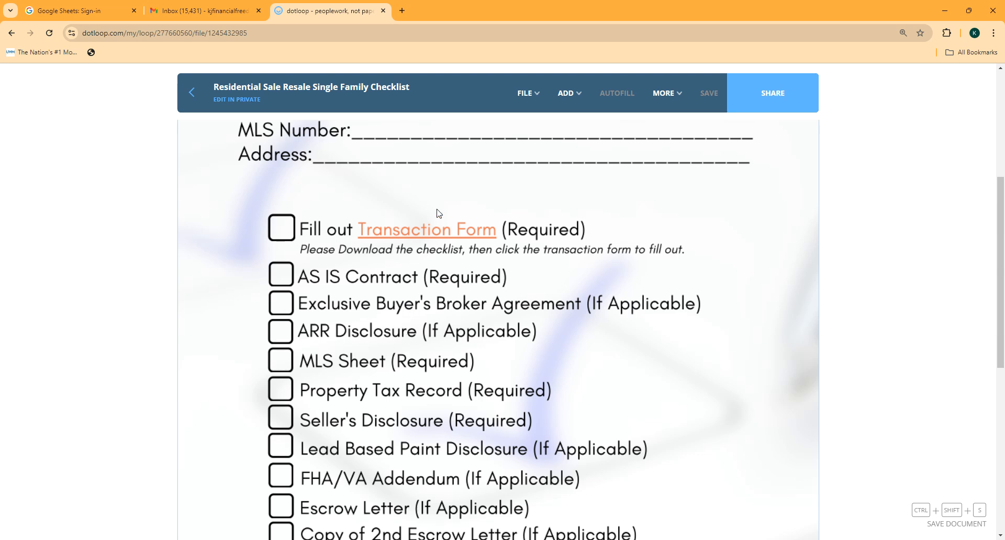
left_click(530, 94)
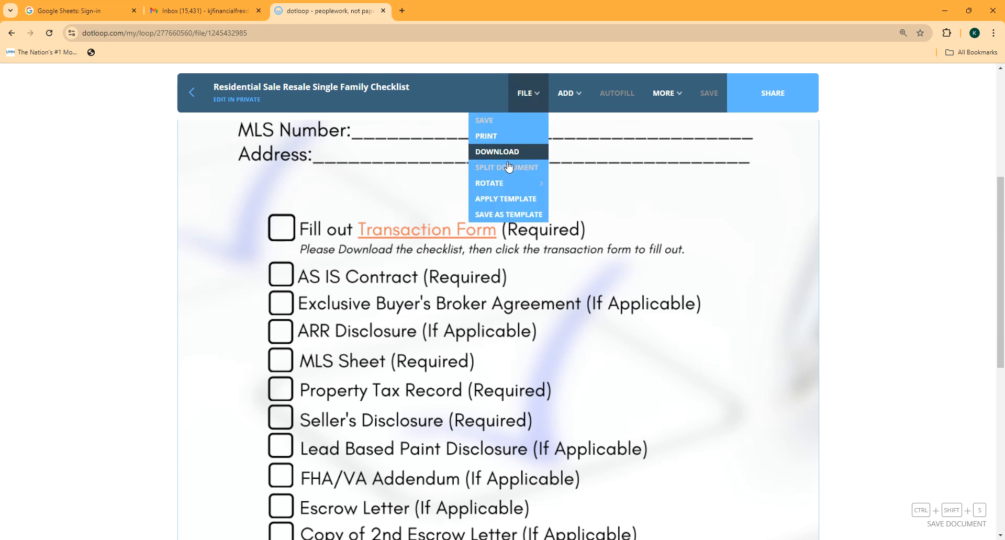
left_click(523, 93)
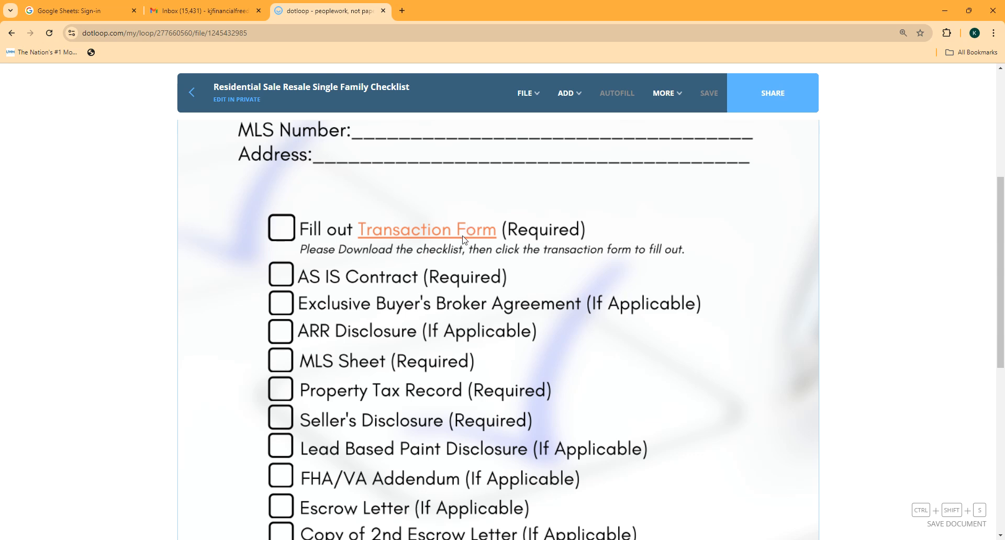
Step: Check the checklist's download options, then close it back to the loop's documents
left_click(535, 96)
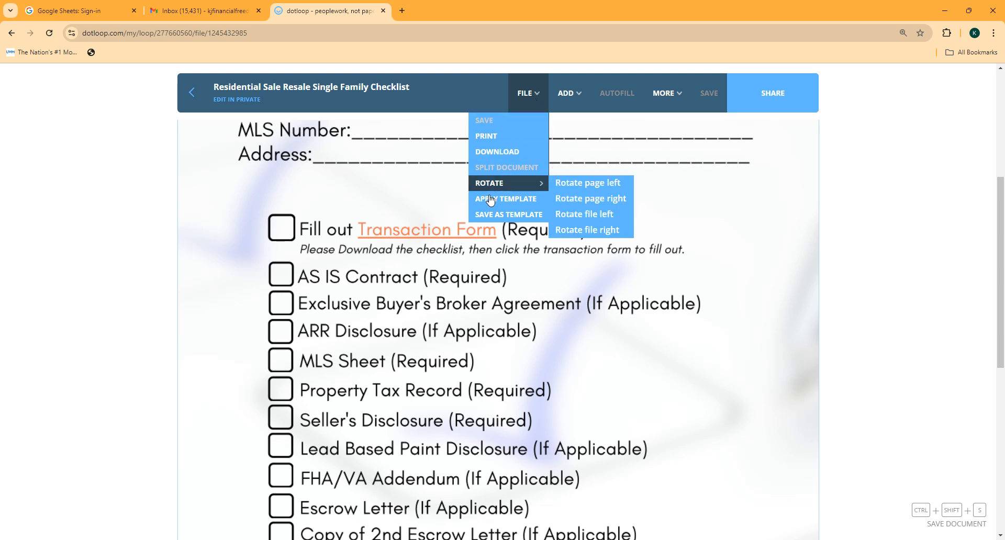
scroll(422, 238, "down", 5)
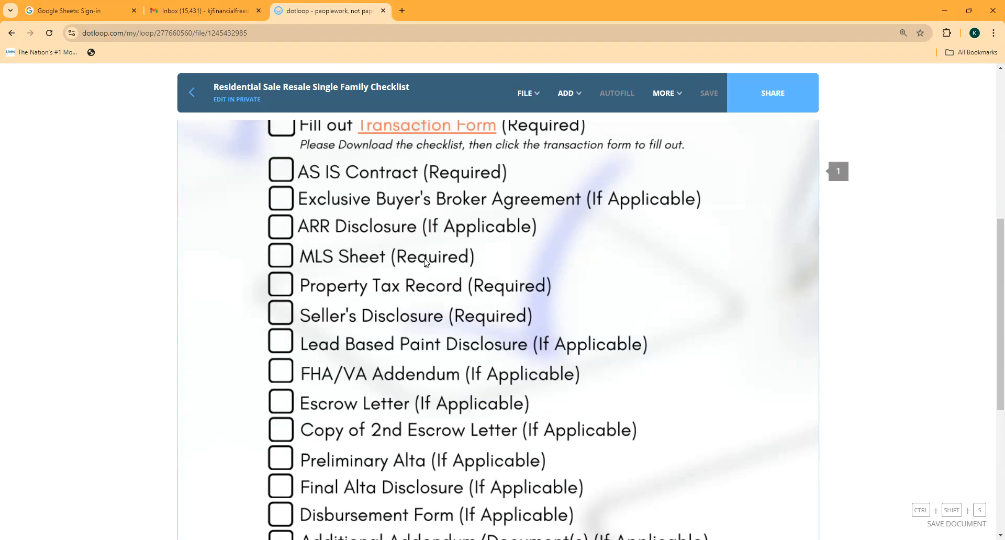
scroll(425, 256, "up", 2)
scroll(424, 257, "up", 2)
left_click(195, 94)
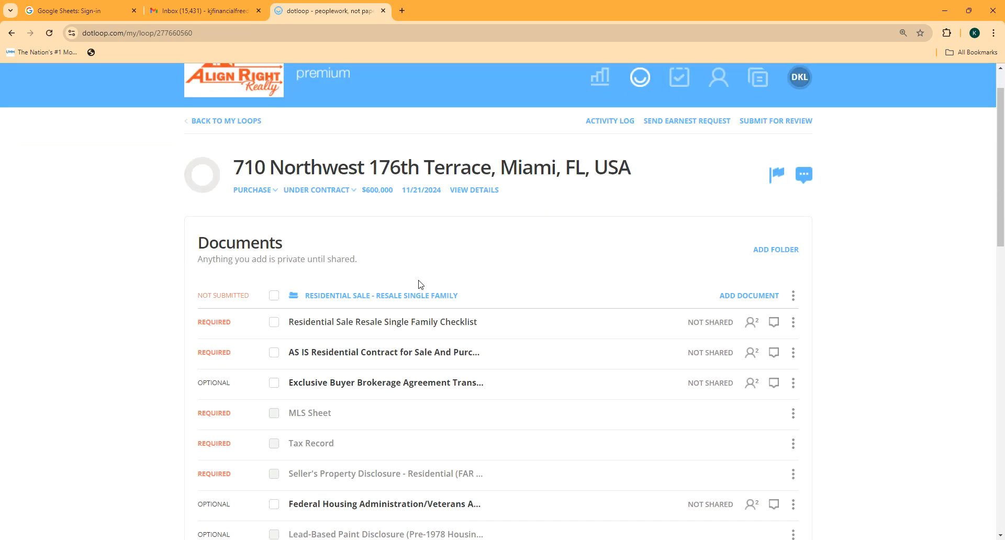
scroll(419, 284, "down", 1)
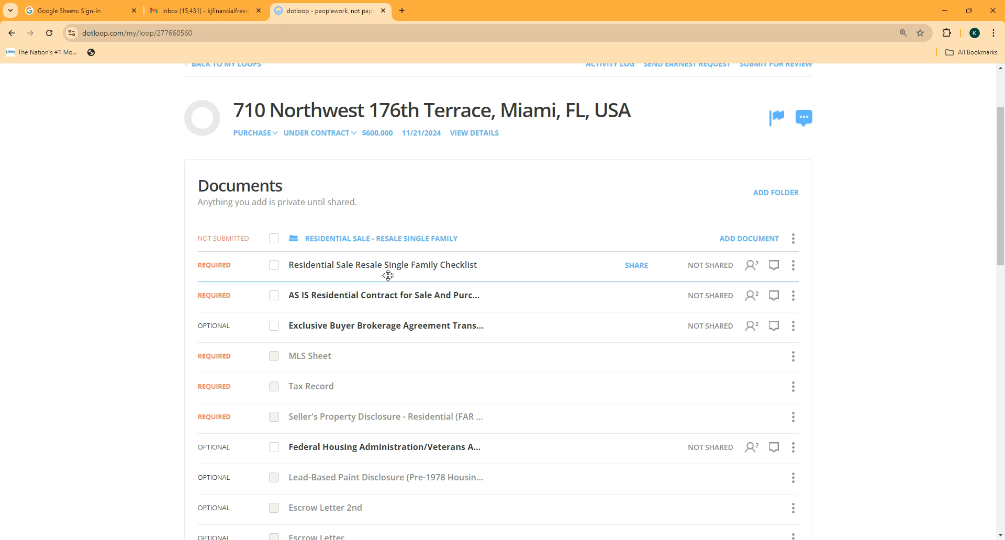
left_click(793, 265)
left_click(831, 269)
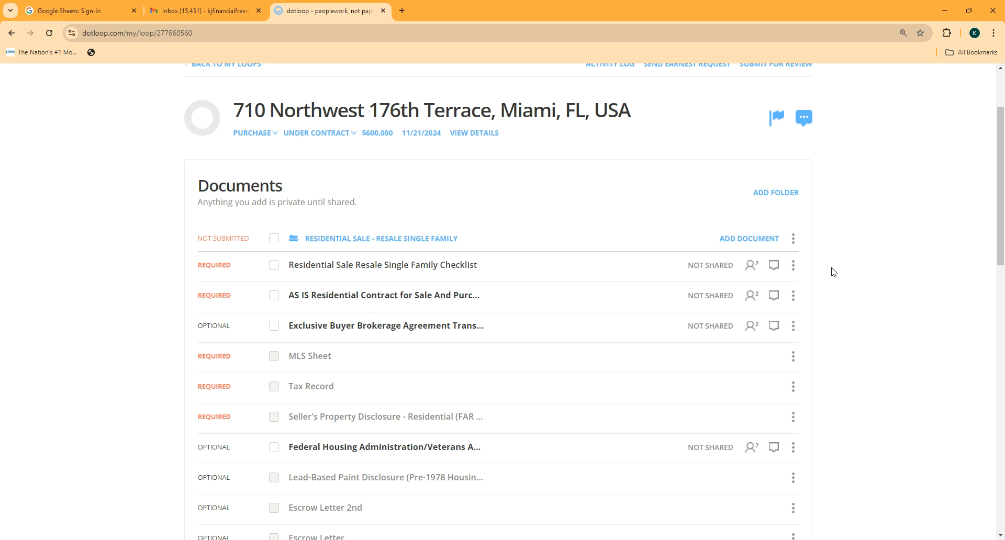
left_click(393, 296)
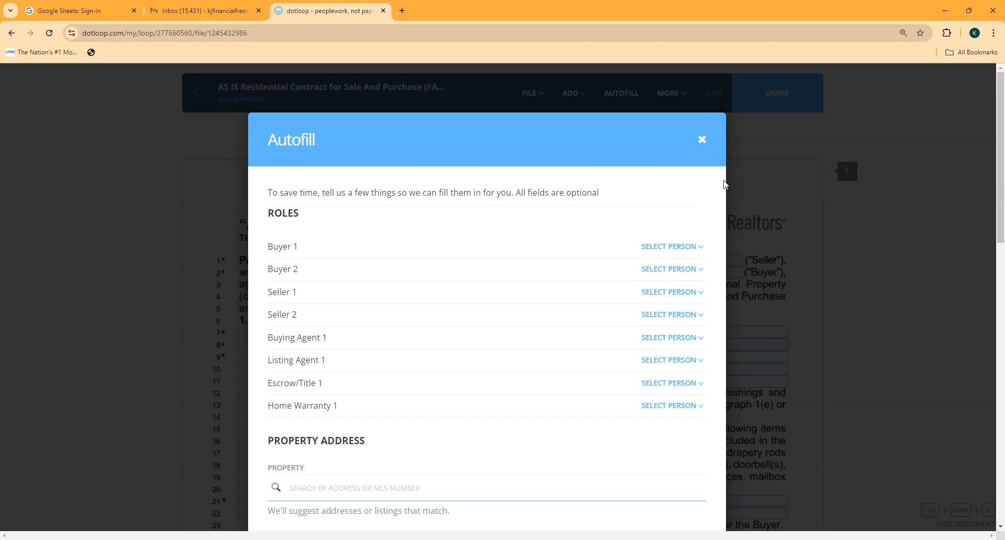
left_click(702, 139)
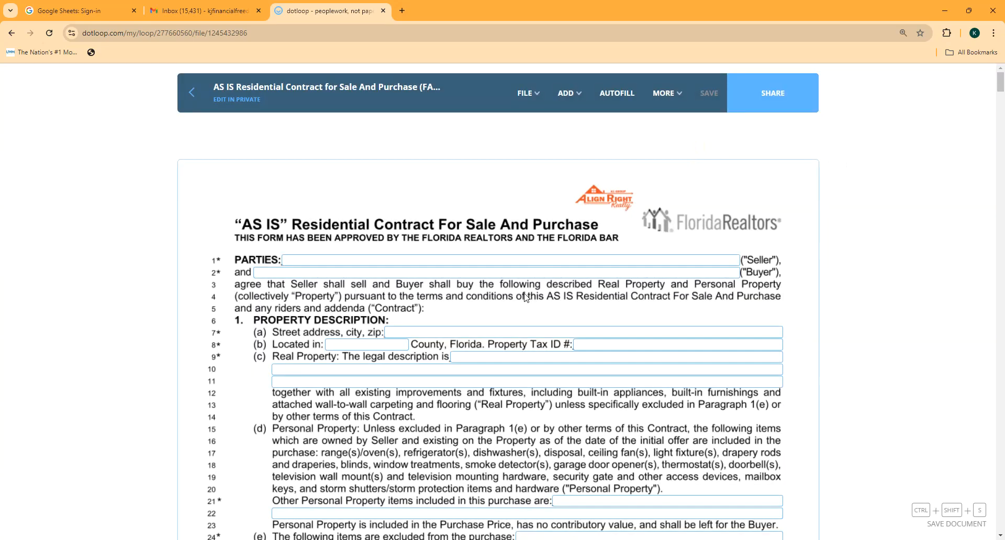
scroll(525, 298, "down", 8)
scroll(525, 300, "down", 2)
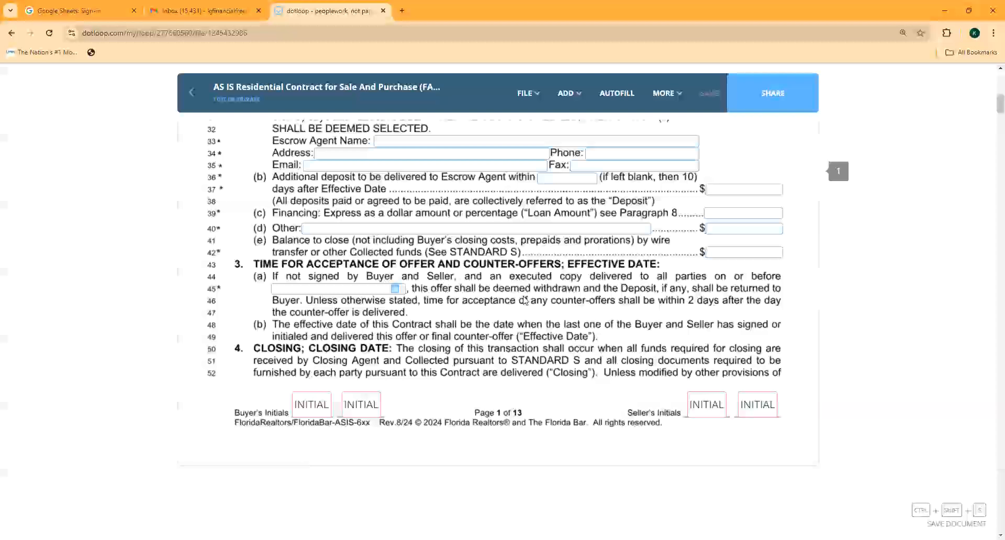
left_click(198, 105)
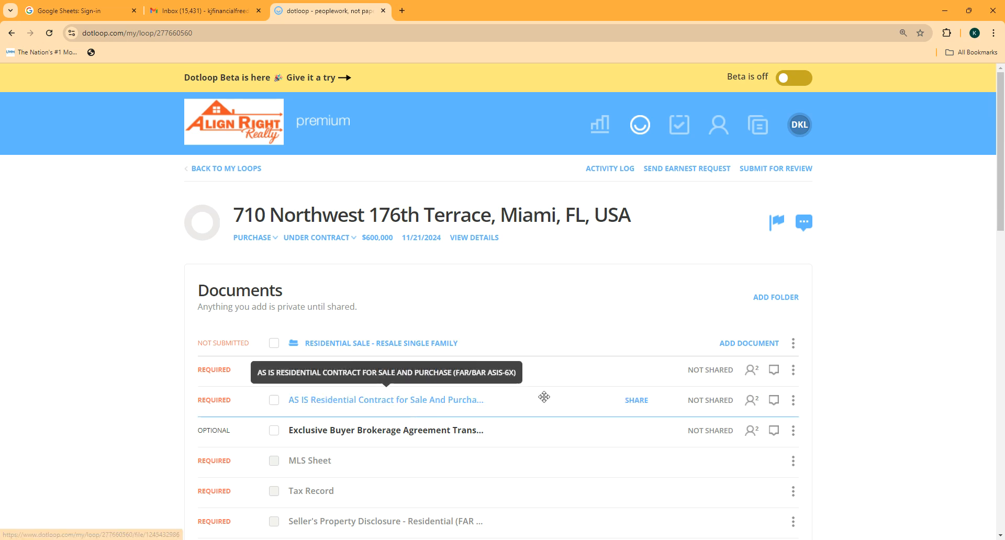
Step: Archive the Escrow Letter 2nd placeholder
scroll(475, 415, "down", 2)
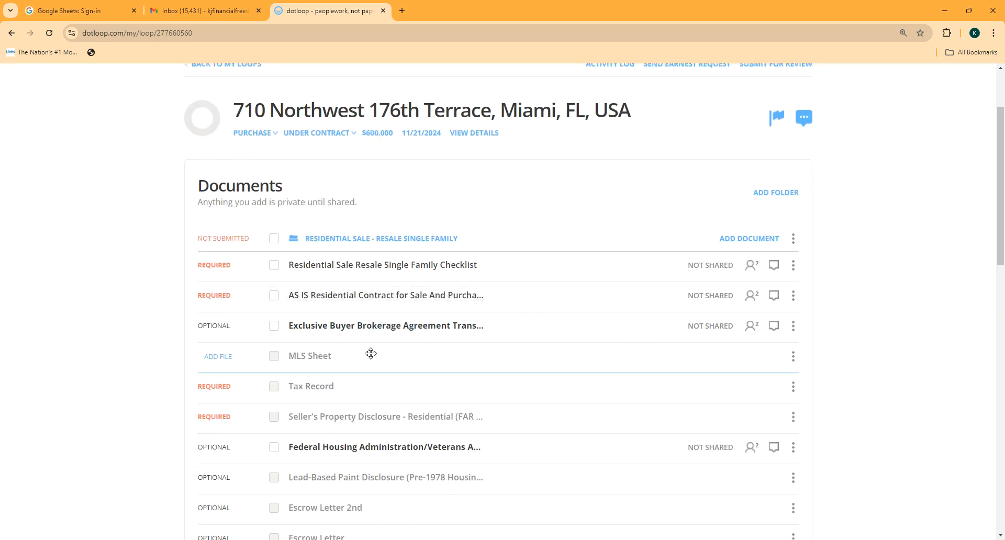
scroll(370, 359, "down", 2)
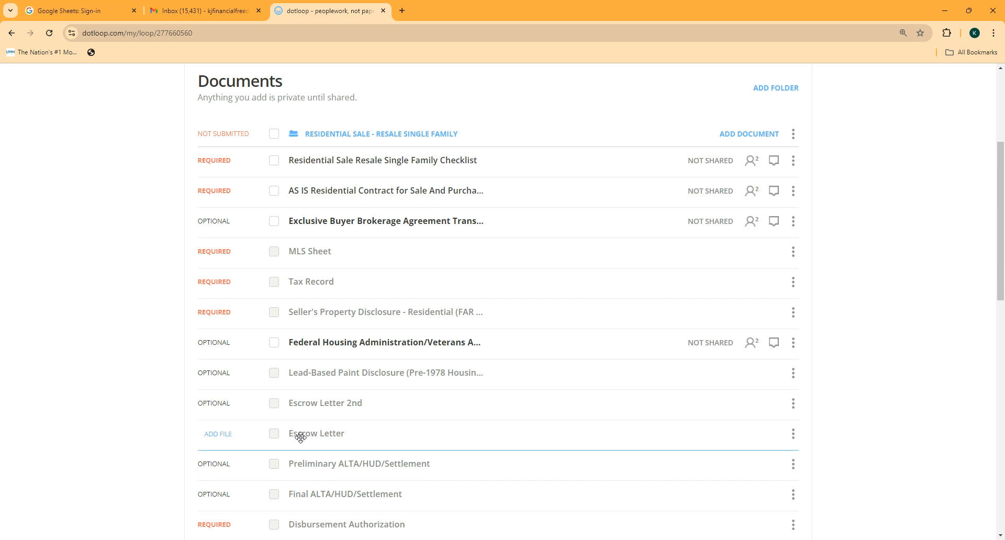
left_click(794, 404)
left_click(771, 435)
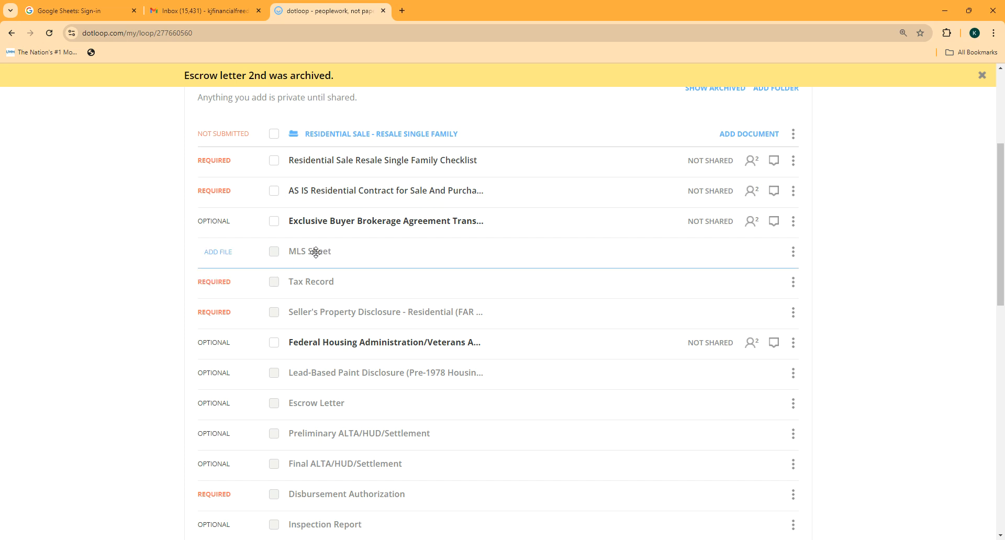
Step: Upload Matrix.pdf from the computer into the MLS Sheet placeholder
left_click(222, 252)
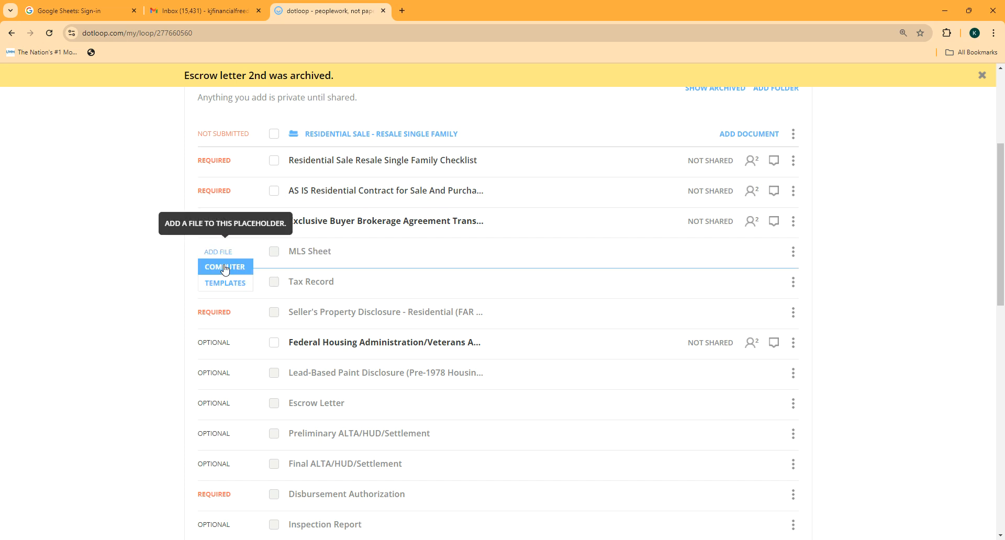
left_click(225, 268)
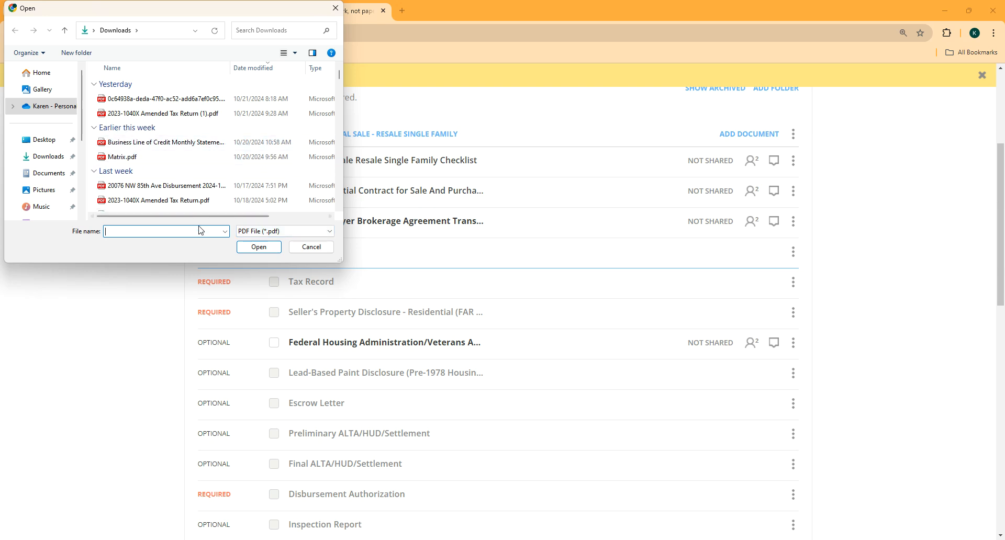
type("Mat")
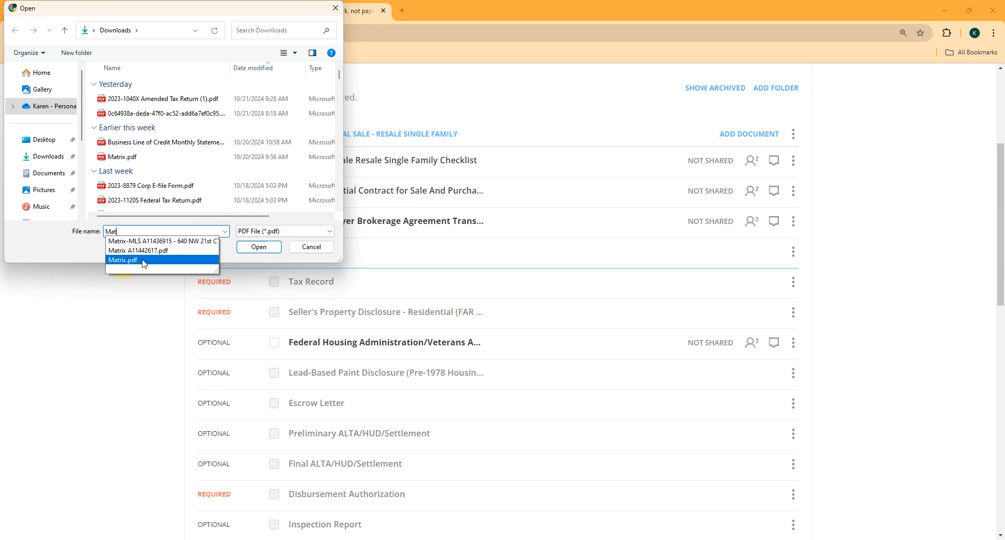
left_click(123, 260)
left_click(259, 246)
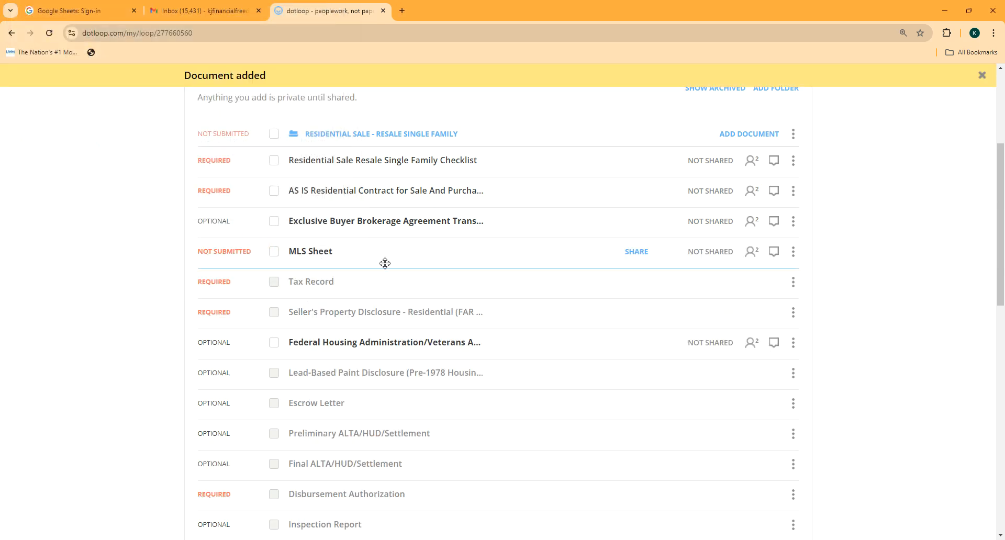
scroll(414, 251, "up", 2)
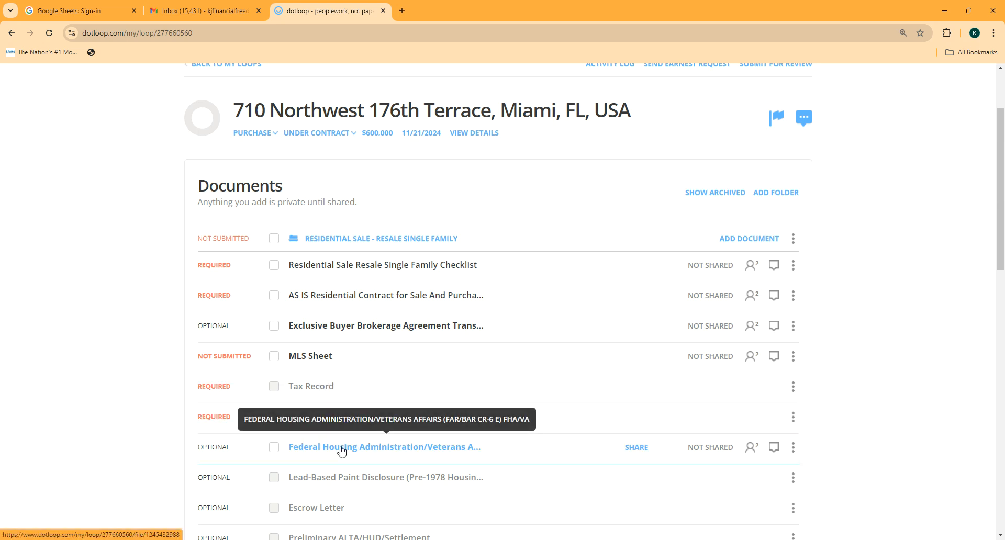
Step: Bring up ADD DOCUMENT options on the Residential Sale - Resale Single Family folder
scroll(360, 449, "down", 3)
scroll(362, 449, "down", 2)
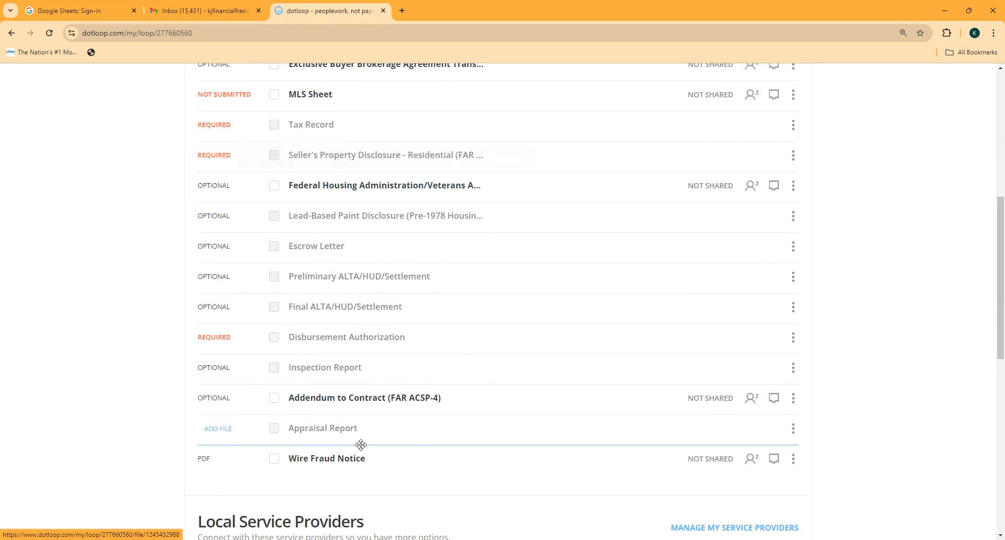
scroll(361, 447, "up", 6)
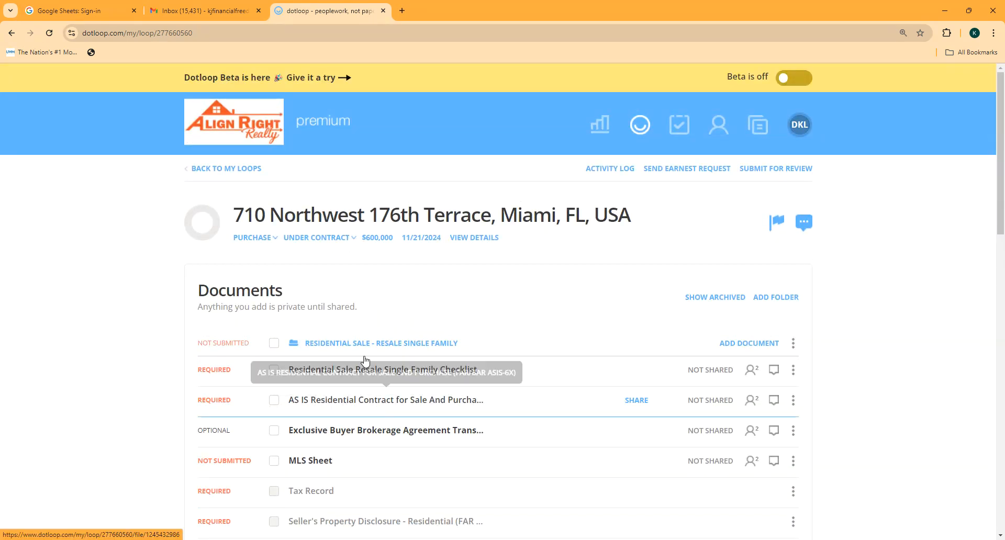
left_click(724, 344)
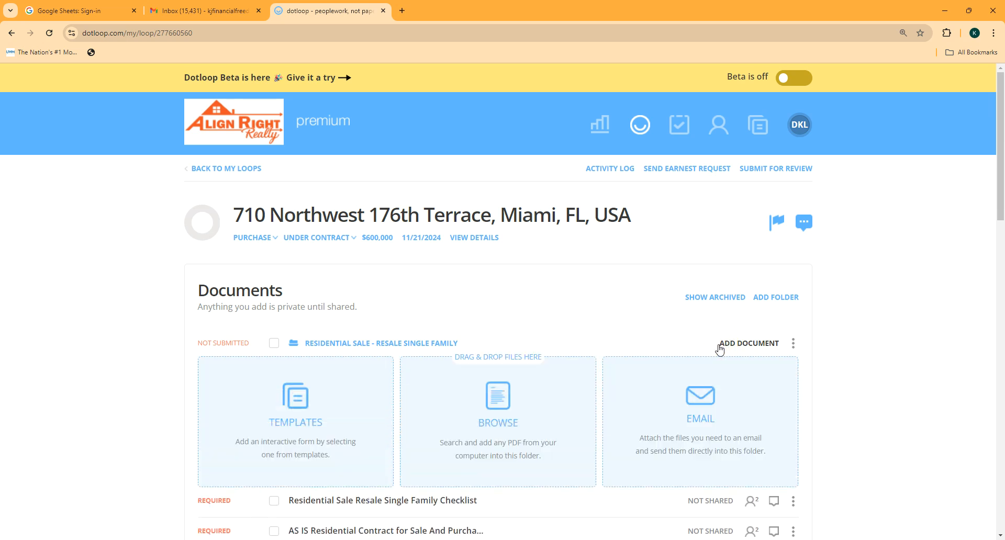
Step: Copy the Buyer Representation template Compensation Agreement - Seller's Broker into the folder
left_click(314, 402)
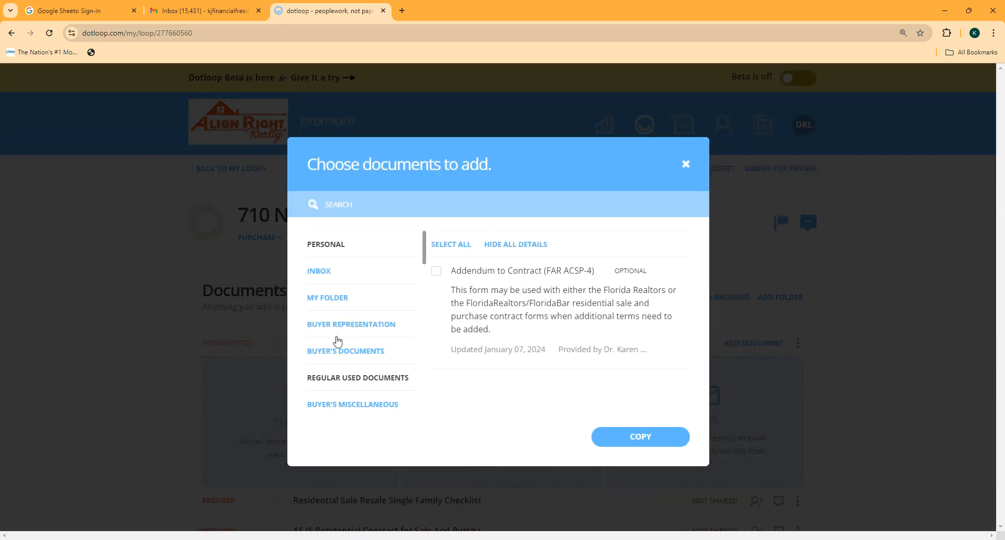
left_click(381, 325)
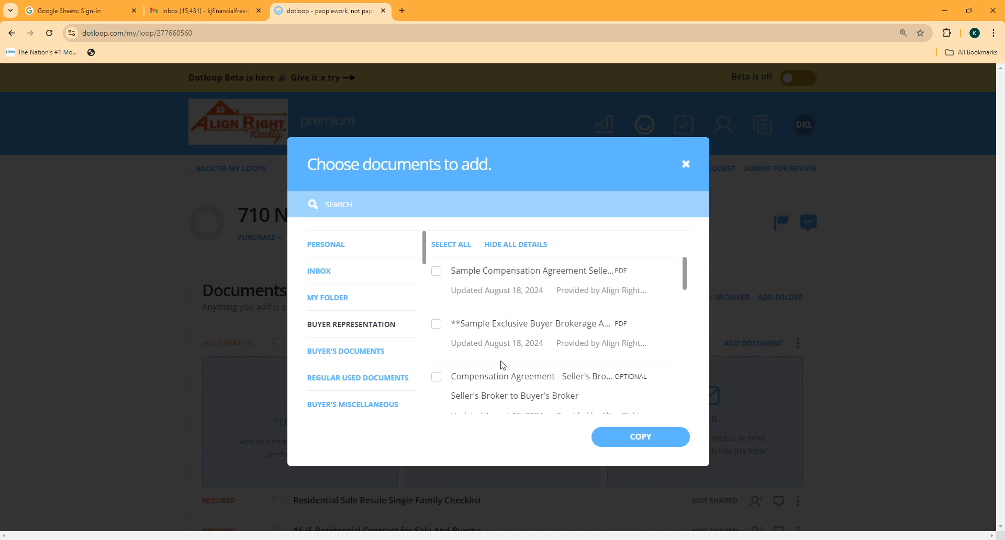
left_click(437, 377)
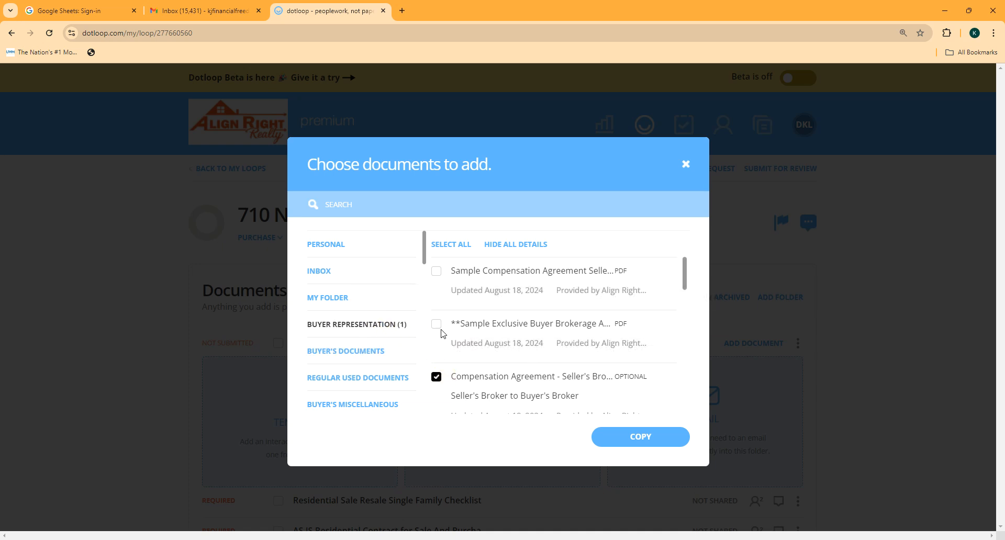
left_click(624, 438)
left_click(623, 492)
scroll(493, 425, "down", 3)
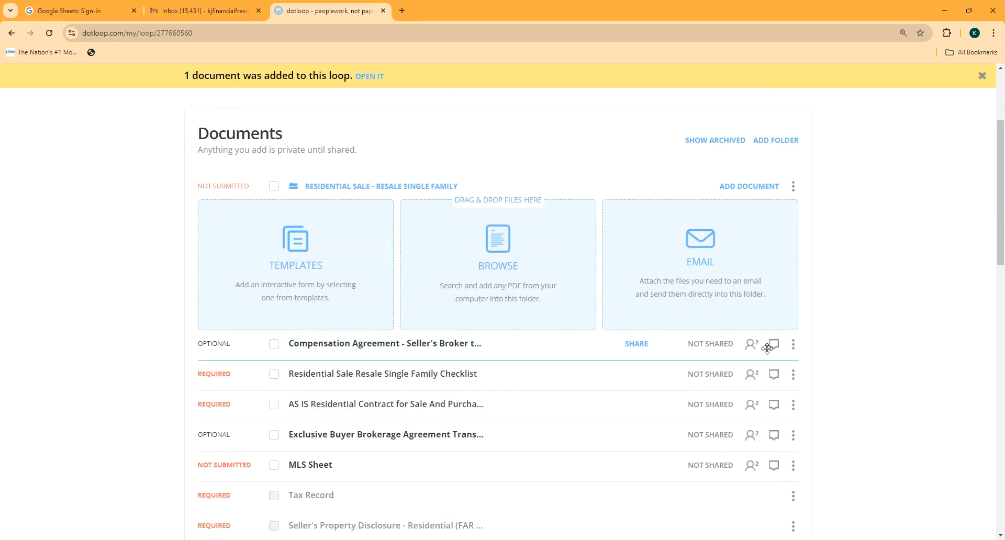
Step: Open Florida Interactive Forms in the template picker, submitting the NRDS ID and accepting the terms
left_click(349, 283)
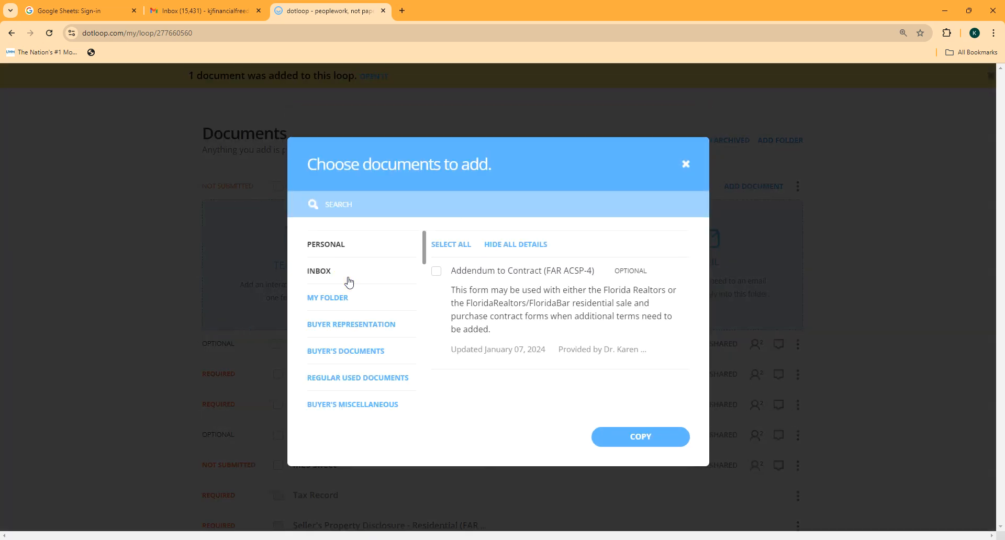
scroll(356, 361, "down", 2)
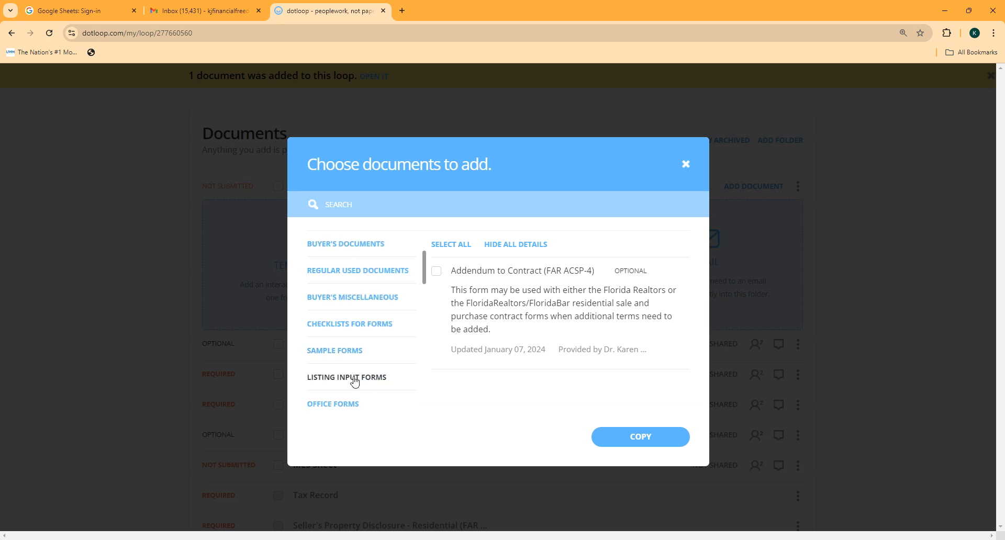
left_click_drag(427, 265, 435, 391)
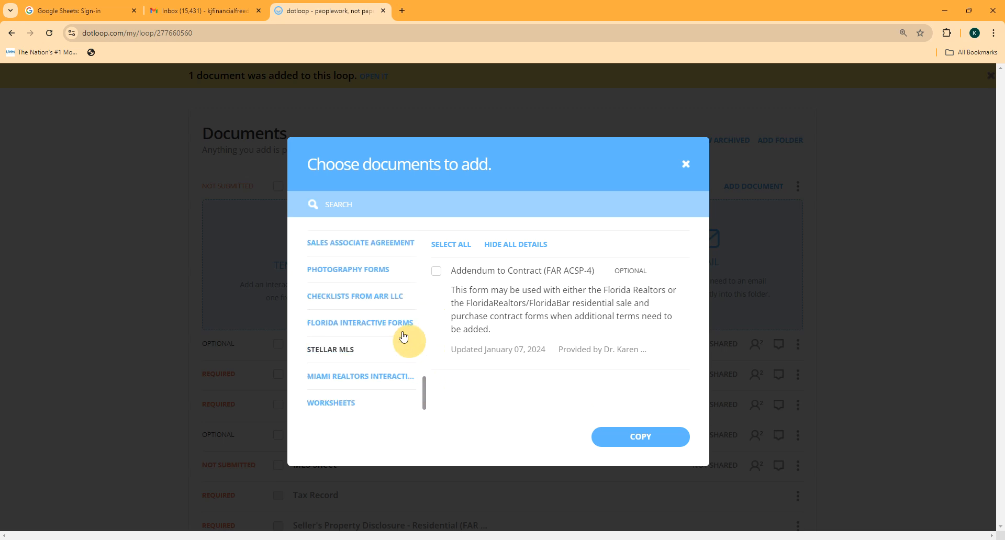
left_click(394, 325)
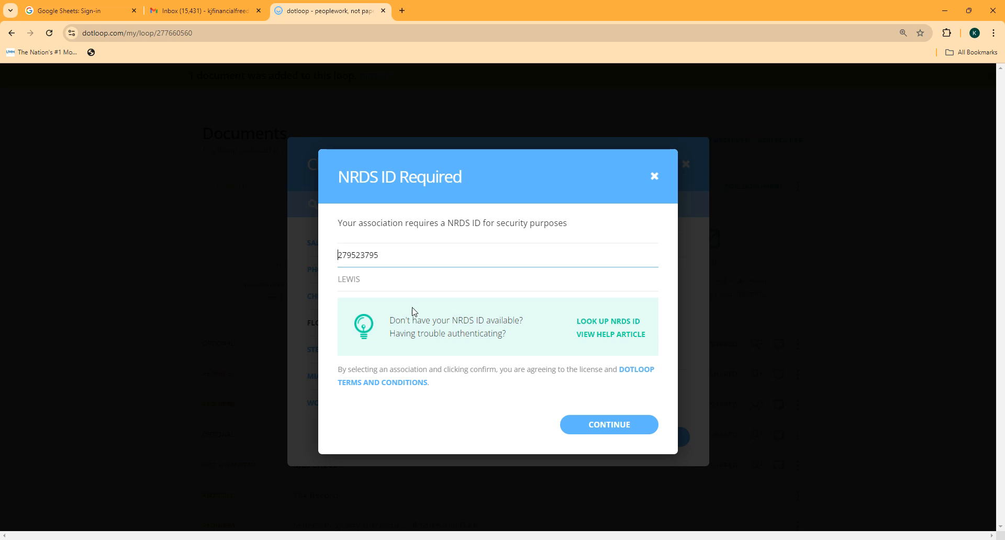
left_click(413, 258)
left_click_drag(413, 258, 332, 253)
left_click(585, 425)
left_click(598, 346)
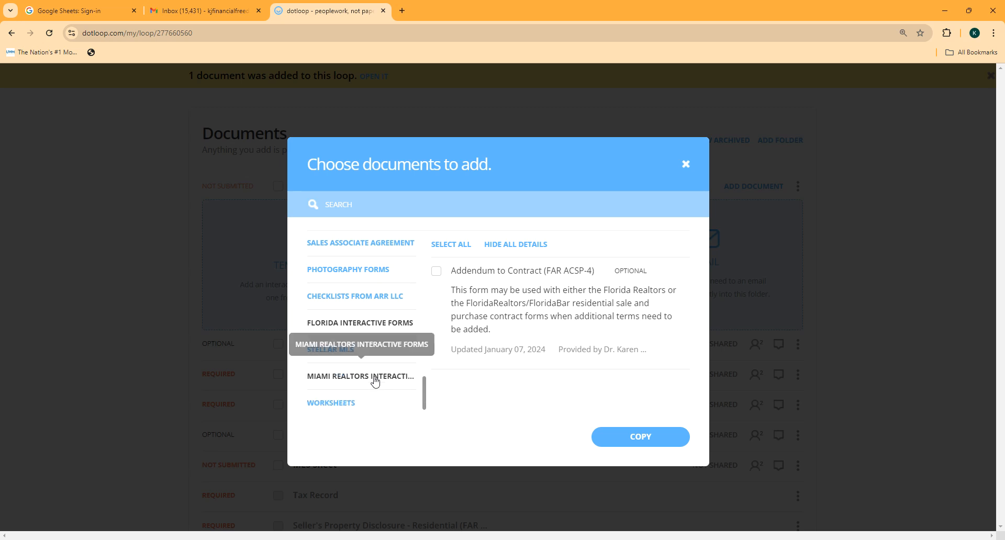
left_click(441, 209)
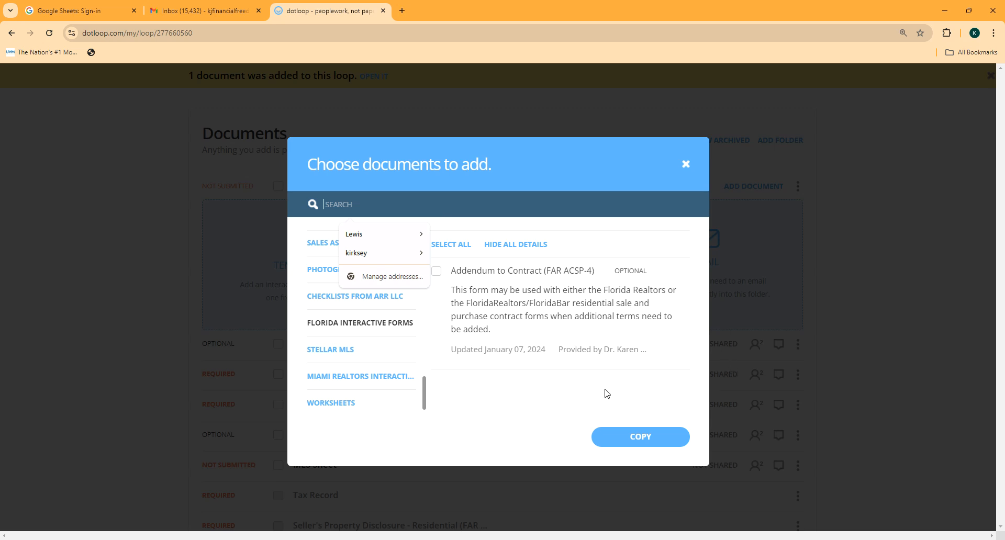
Step: Search 'Listing' and copy the Exclusive Brokerage Listing Agreement (EBLA-12) into the loop
left_click(395, 204)
type("Listing")
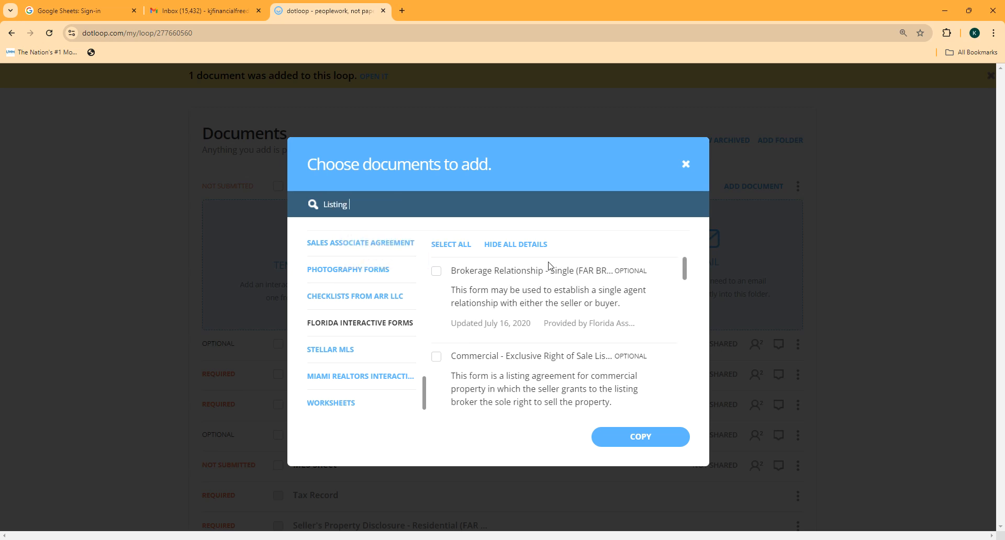
left_click_drag(683, 281, 684, 300)
left_click(437, 334)
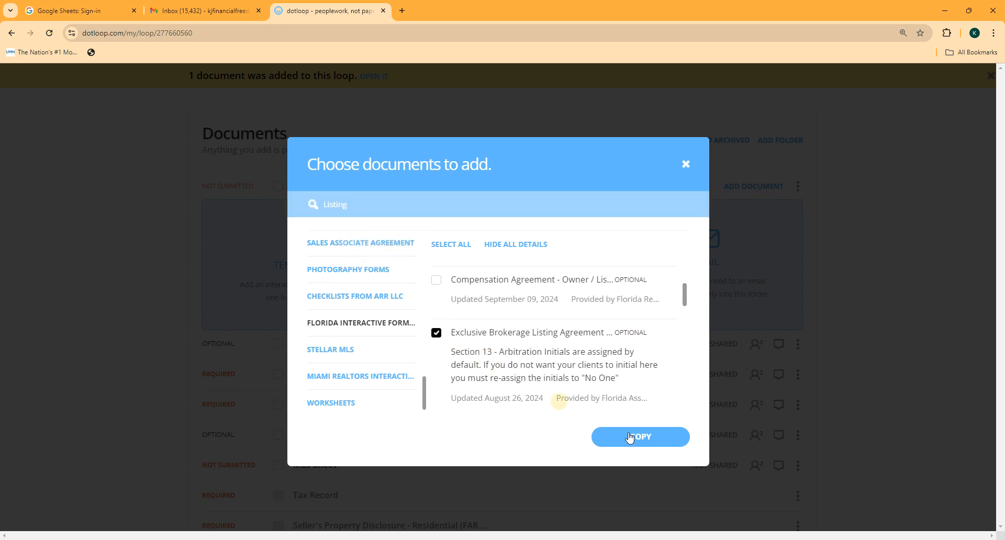
left_click(636, 437)
left_click(627, 495)
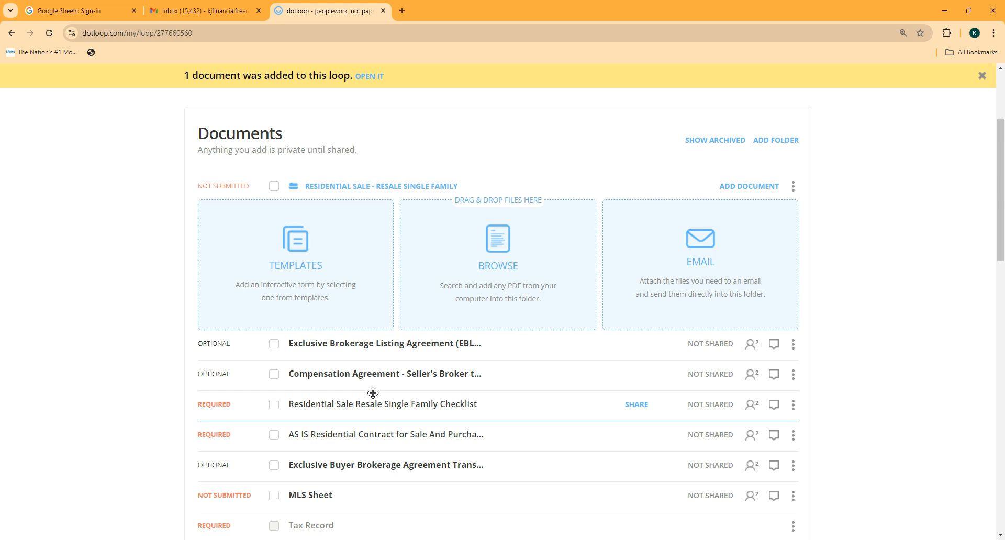
scroll(371, 414, "down", 5)
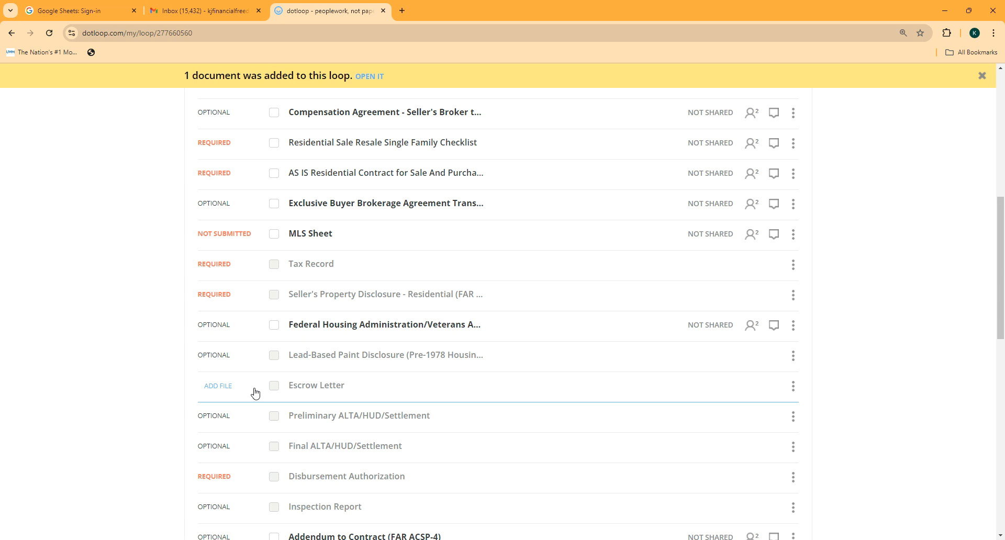
scroll(255, 392, "down", 3)
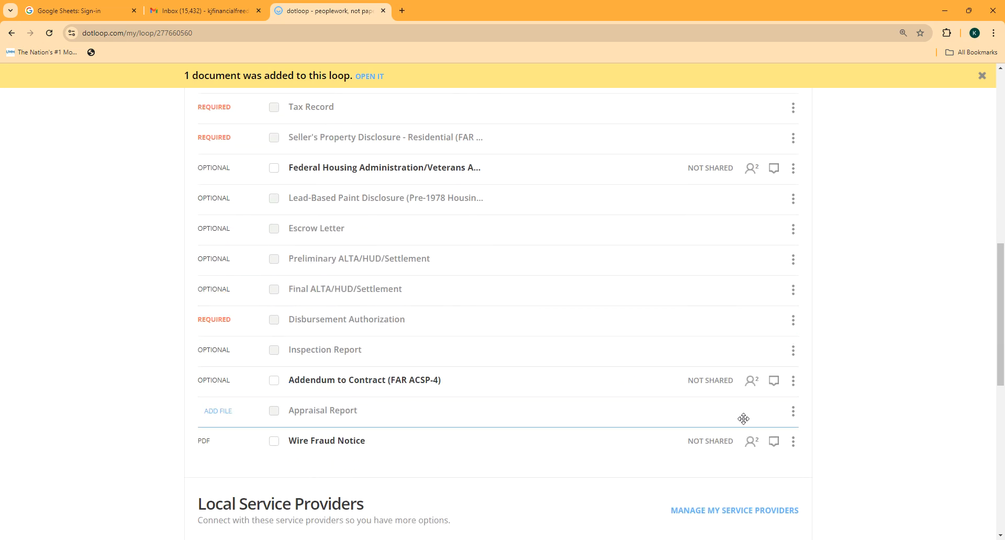
left_click(793, 411)
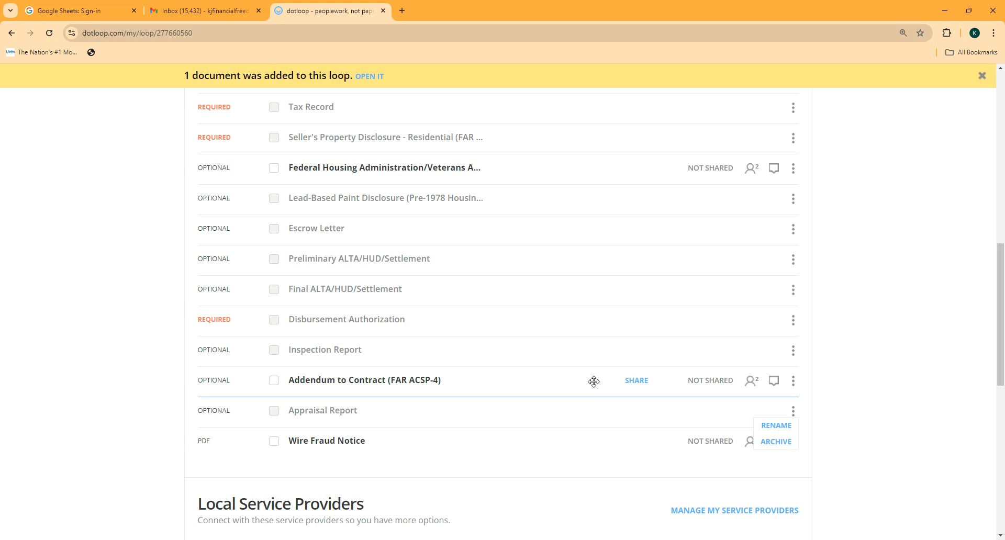
scroll(593, 382, "up", 8)
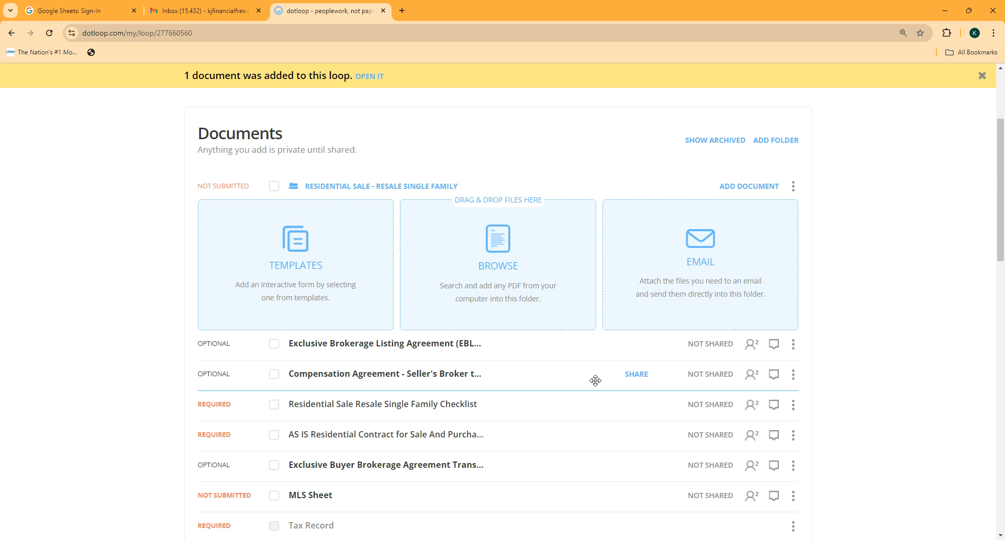
scroll(593, 382, "up", 3)
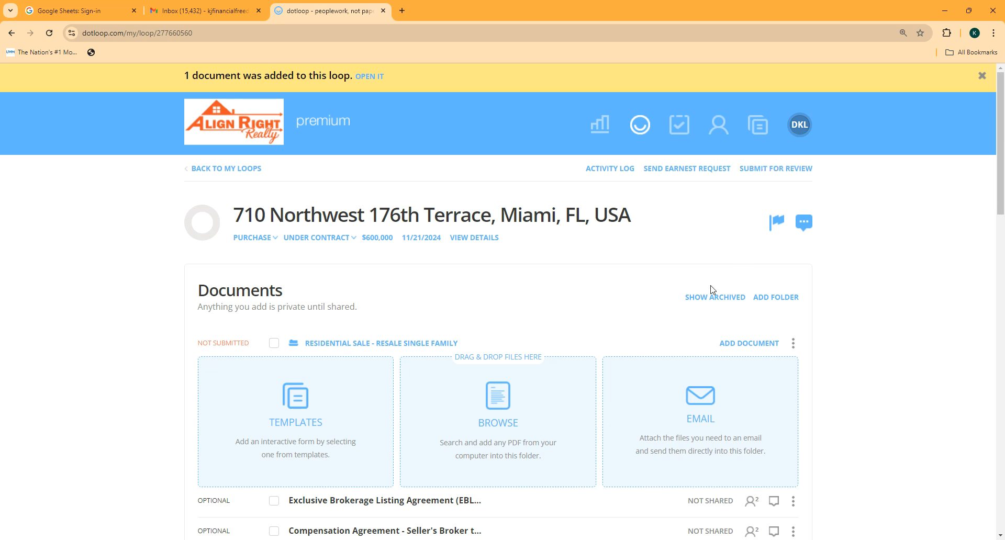
scroll(712, 289, "down", 3)
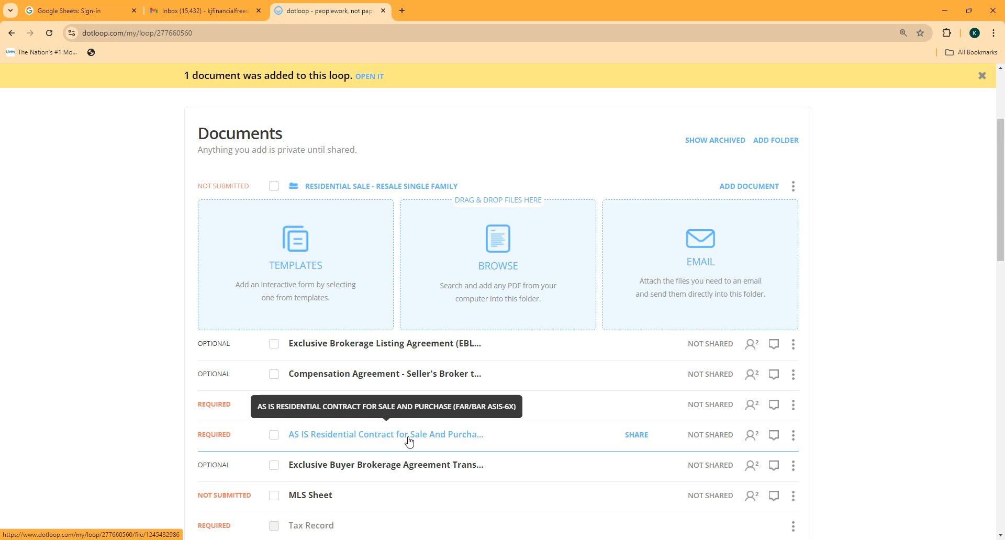
scroll(412, 437, "down", 5)
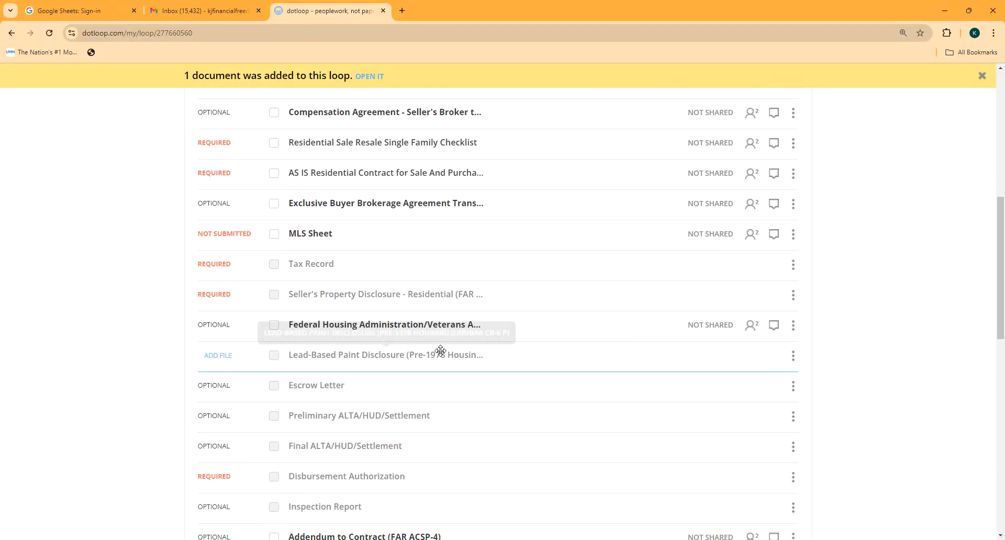
scroll(412, 357, "up", 1)
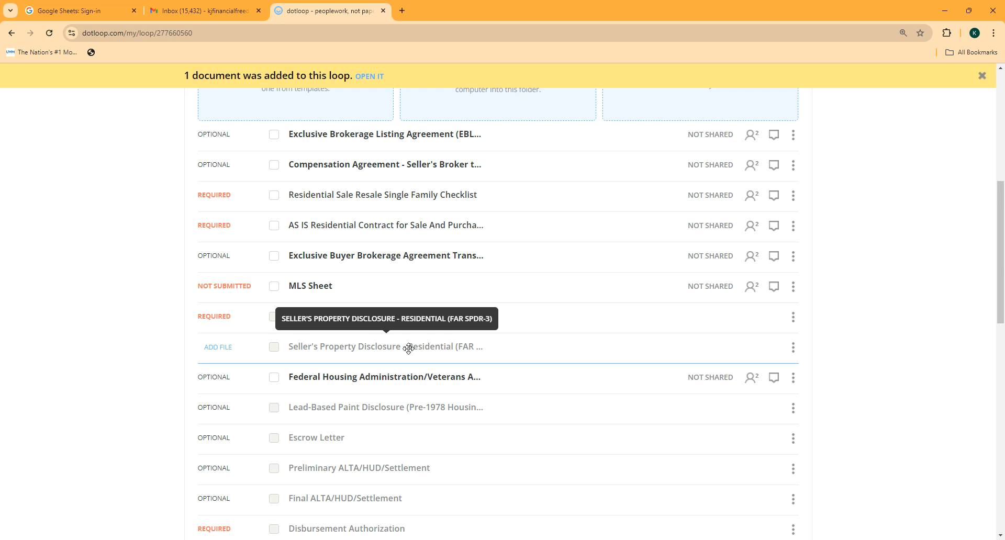
left_click_drag(409, 348, 445, 350)
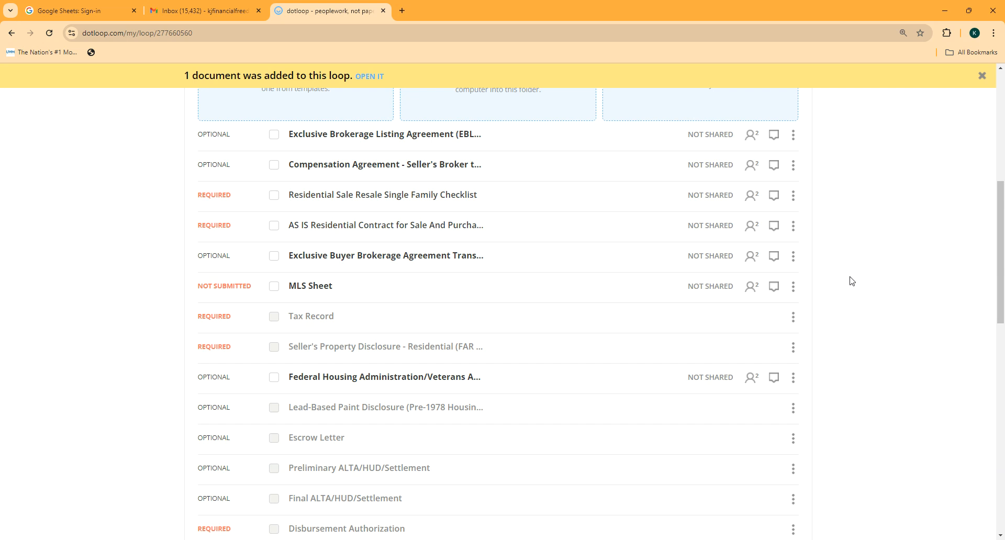
scroll(850, 281, "up", 7)
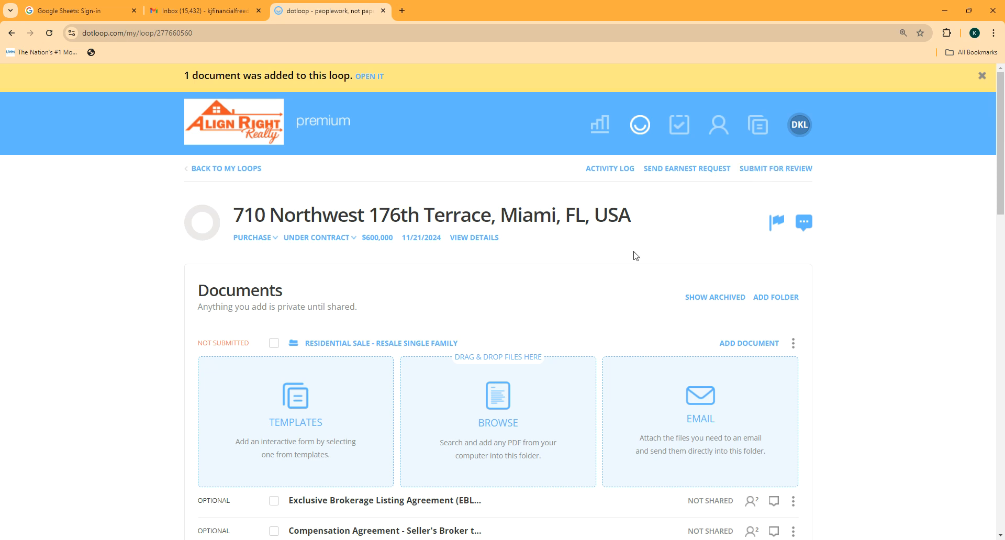
scroll(545, 293, "down", 3)
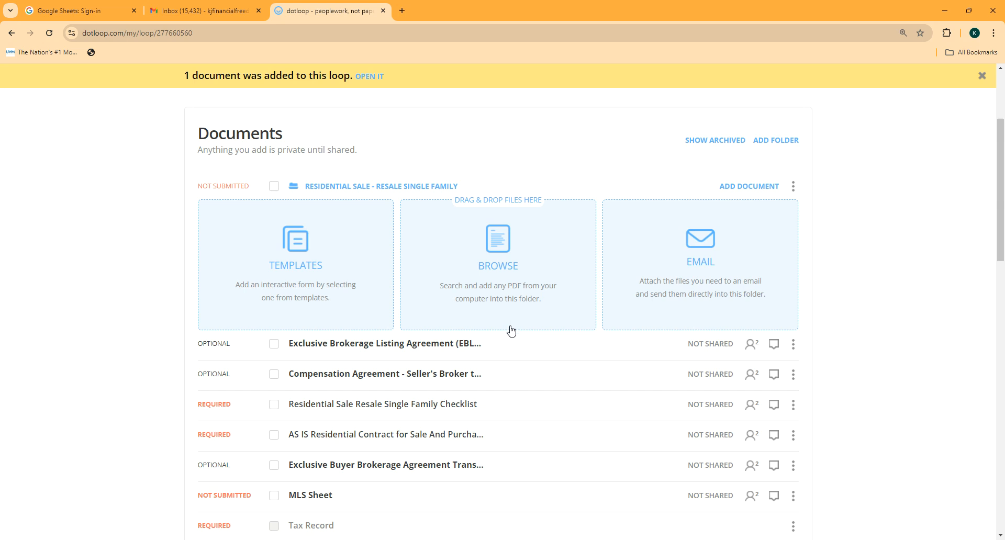
Step: Reveal the Residential Sale - Resale Single Family folder's upload e-mail address and copy it to the clipboard
scroll(511, 331, "down", 2)
scroll(509, 325, "up", 5)
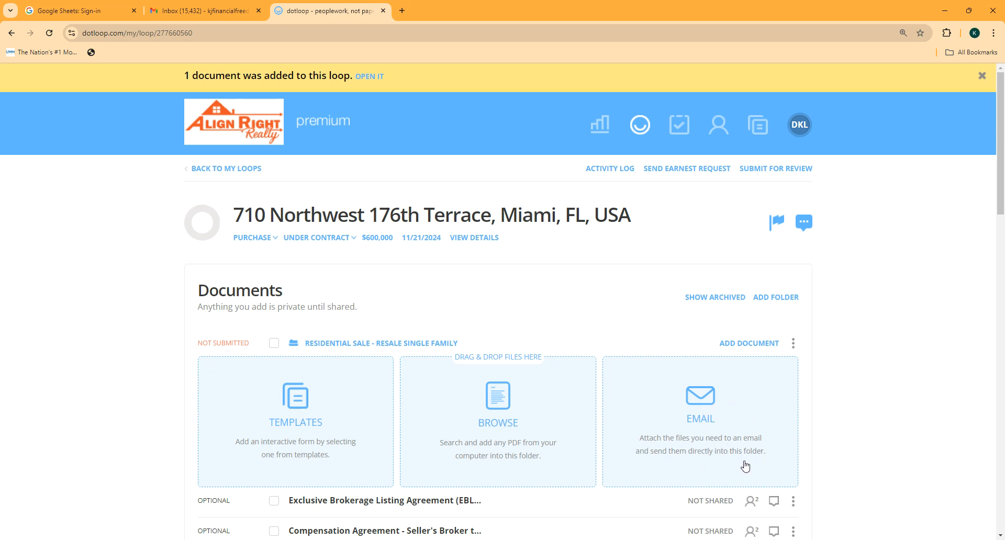
left_click(704, 402)
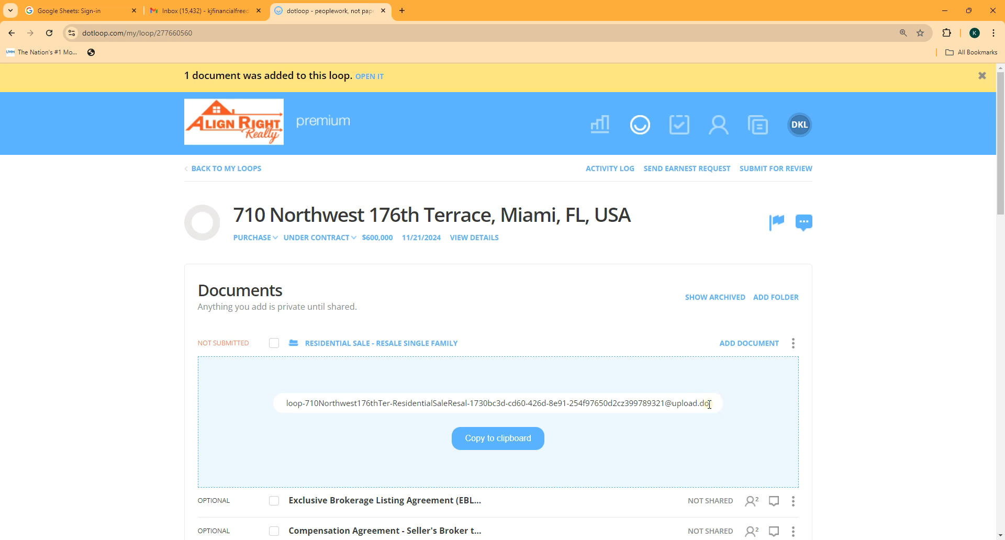
left_click(497, 438)
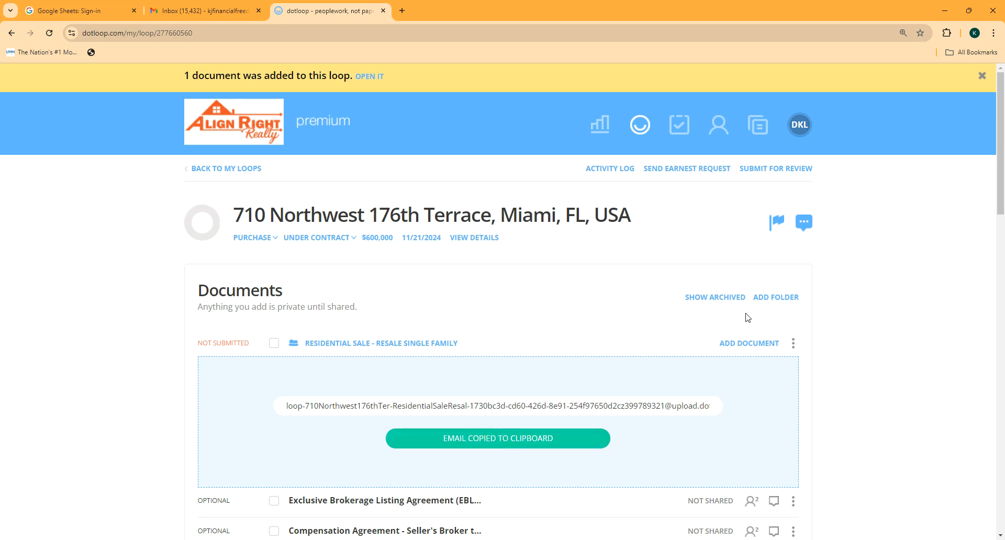
scroll(658, 366, "down", 4)
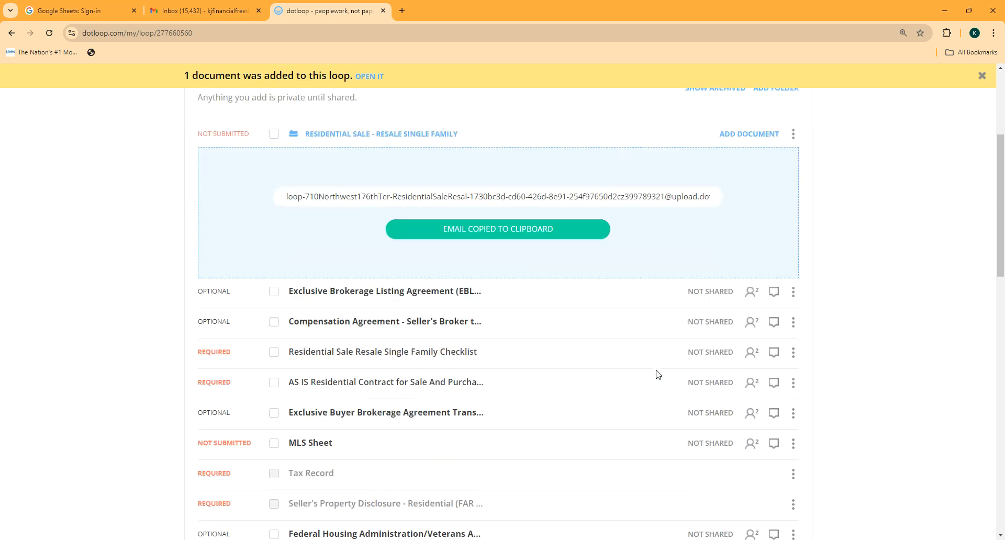
scroll(656, 370, "up", 4)
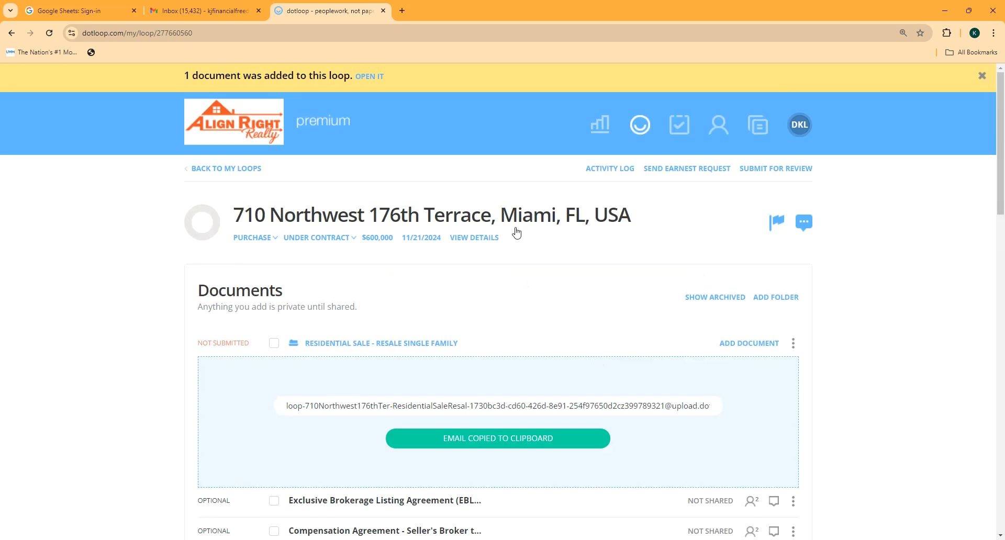